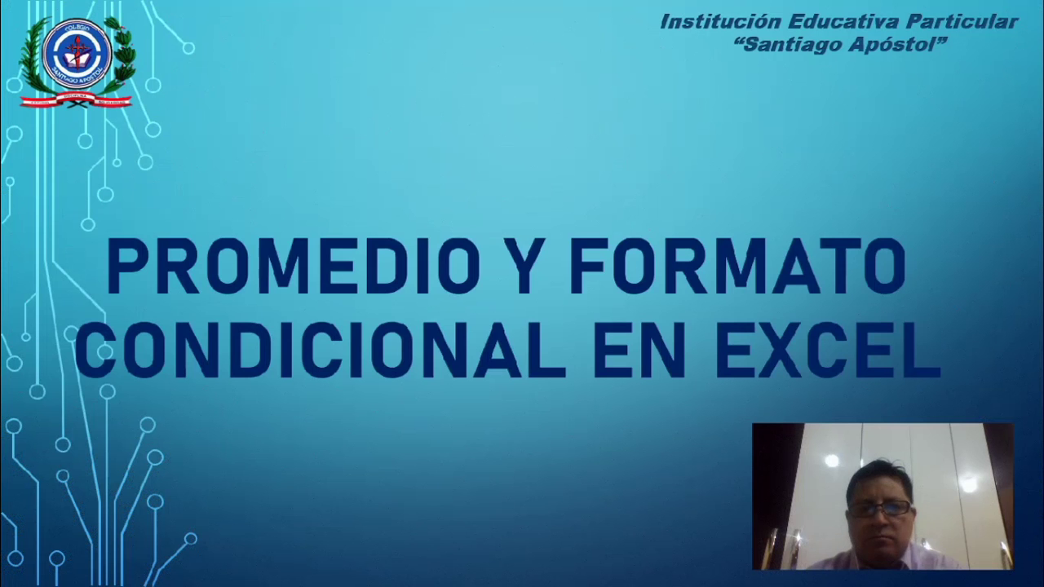
Leave the PowerPoint title slide and bring up the Excel workbook Libro1 with the grade register image.
key(XF86AudioRaiseVolume)
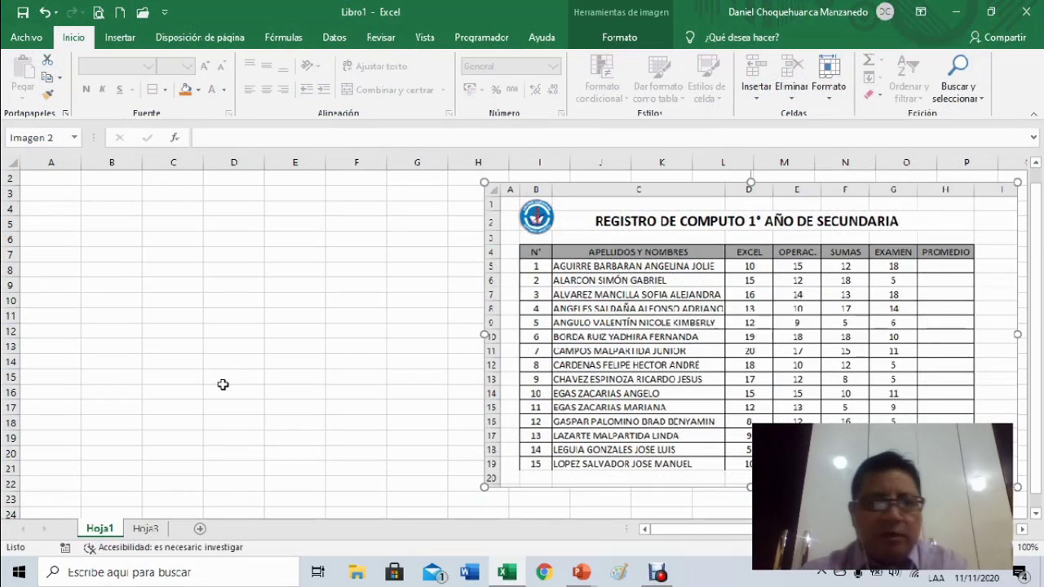
Look over the pasted grade-table picture and cells B4:G4 on Hoja1, then move to sheet Hoja3.
click(233, 376)
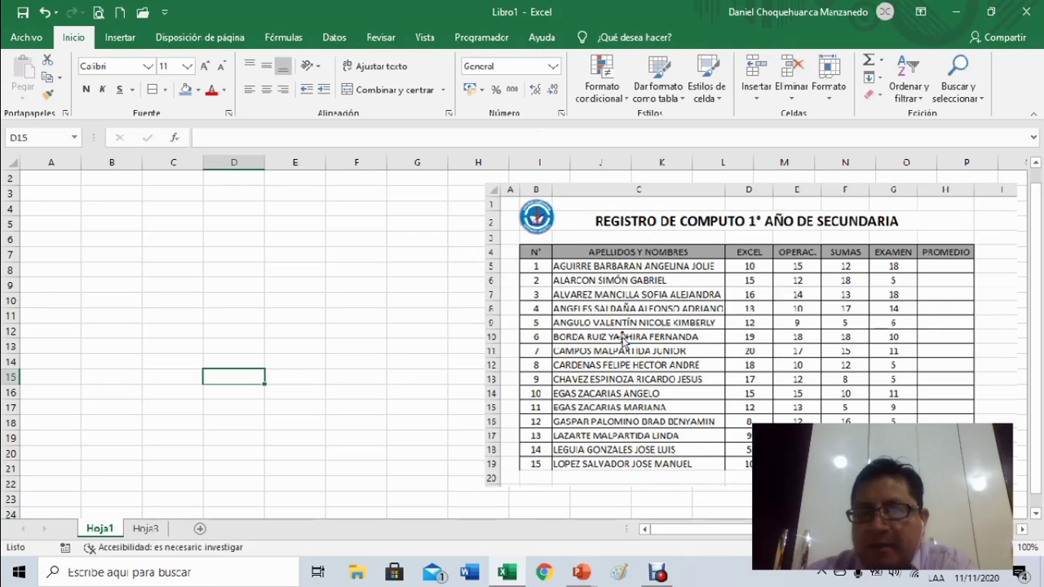
click(581, 251)
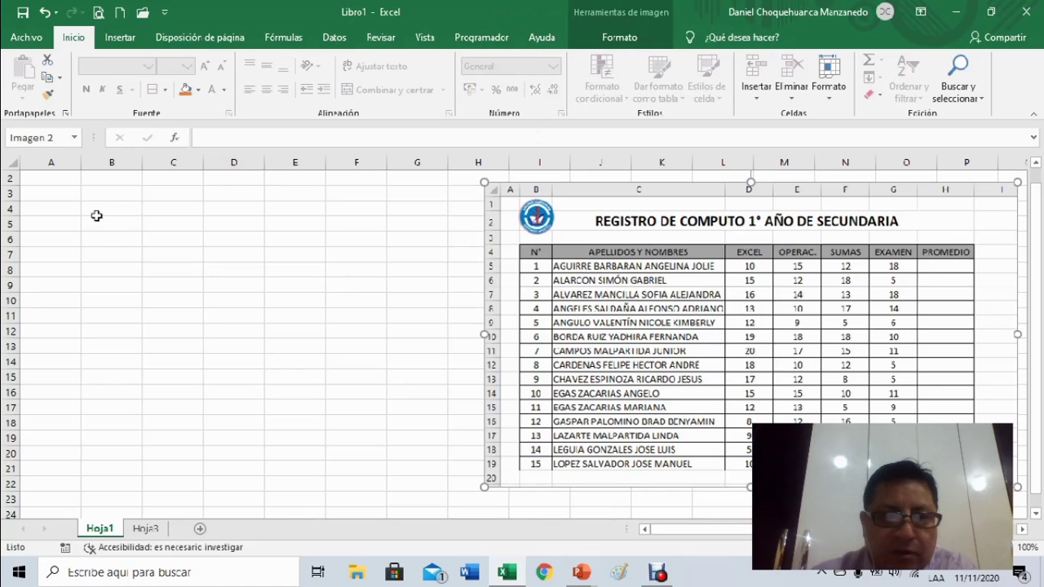
drag(98, 208, 426, 208)
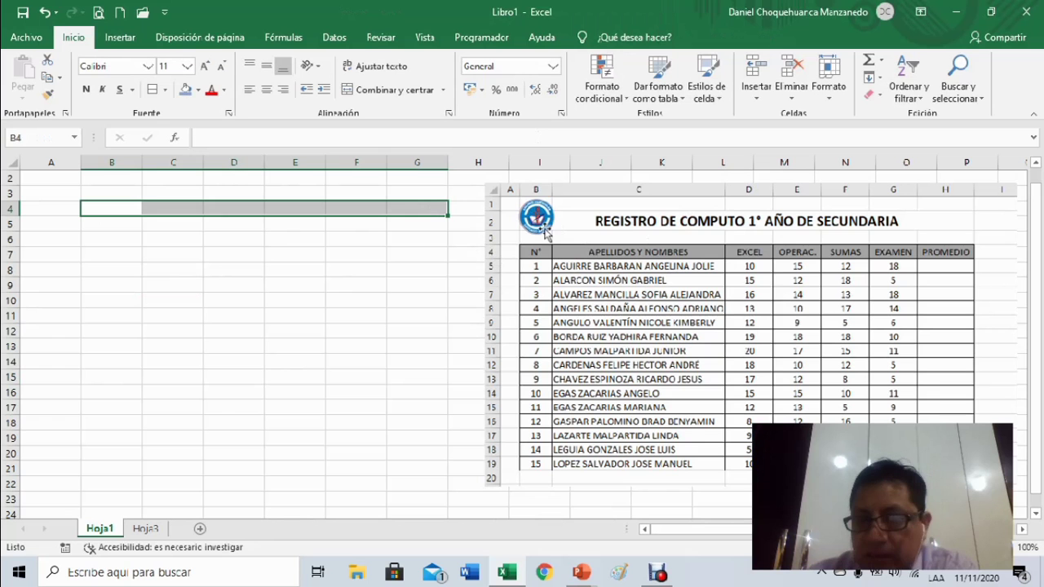
click(259, 307)
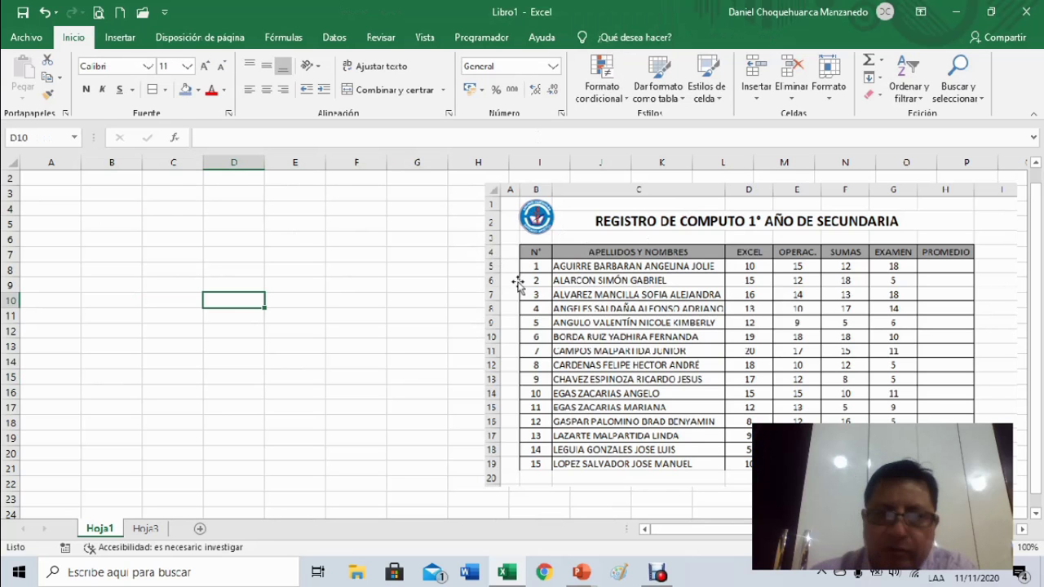
click(145, 528)
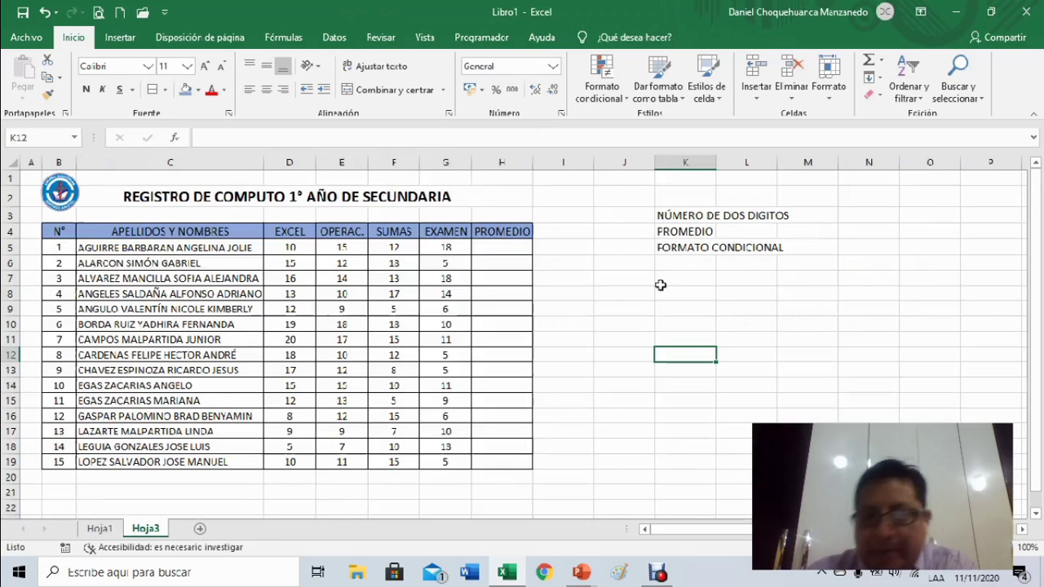
click(163, 278)
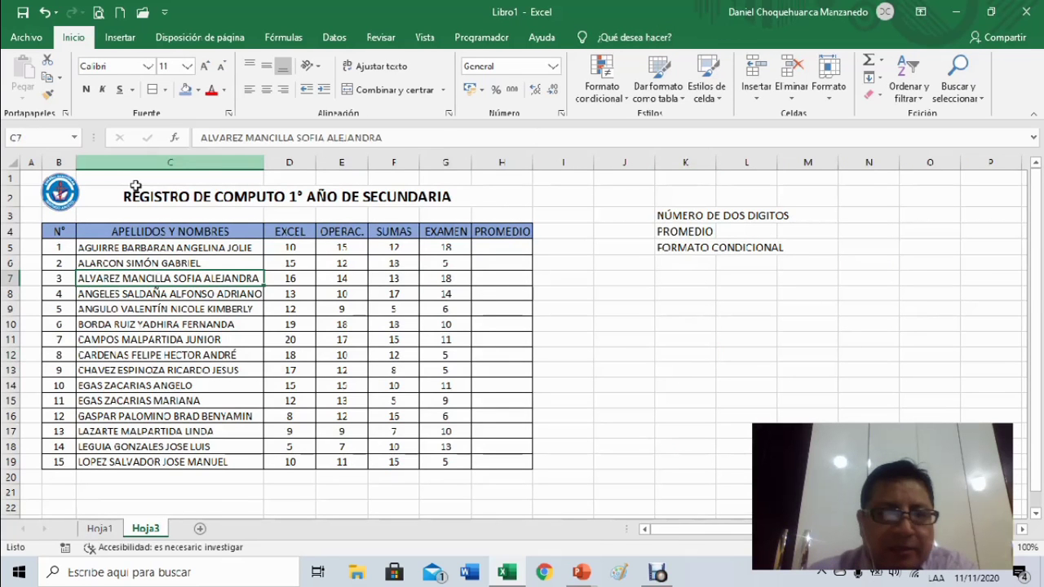
drag(163, 248, 441, 446)
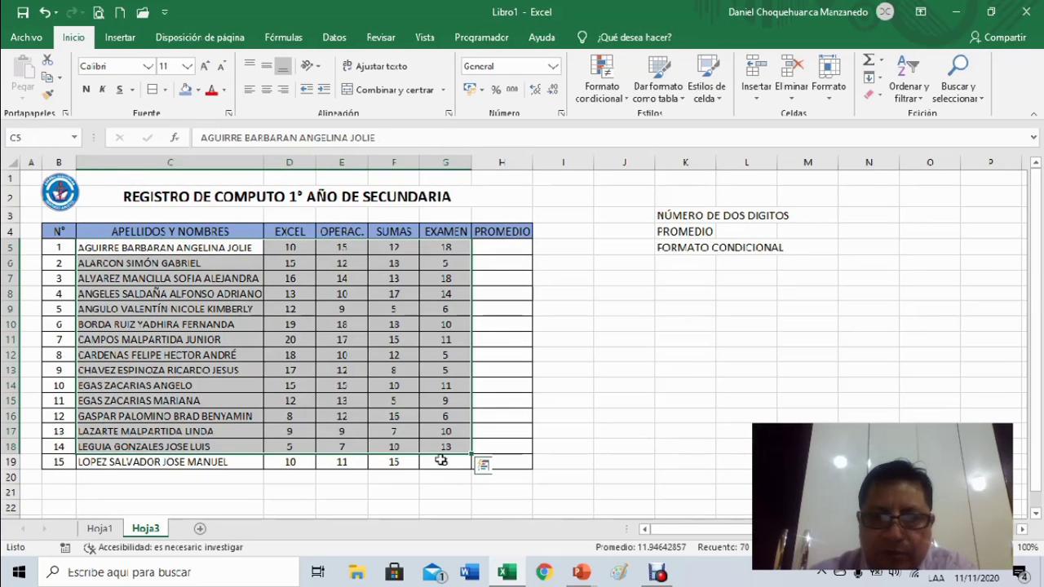
click(624, 324)
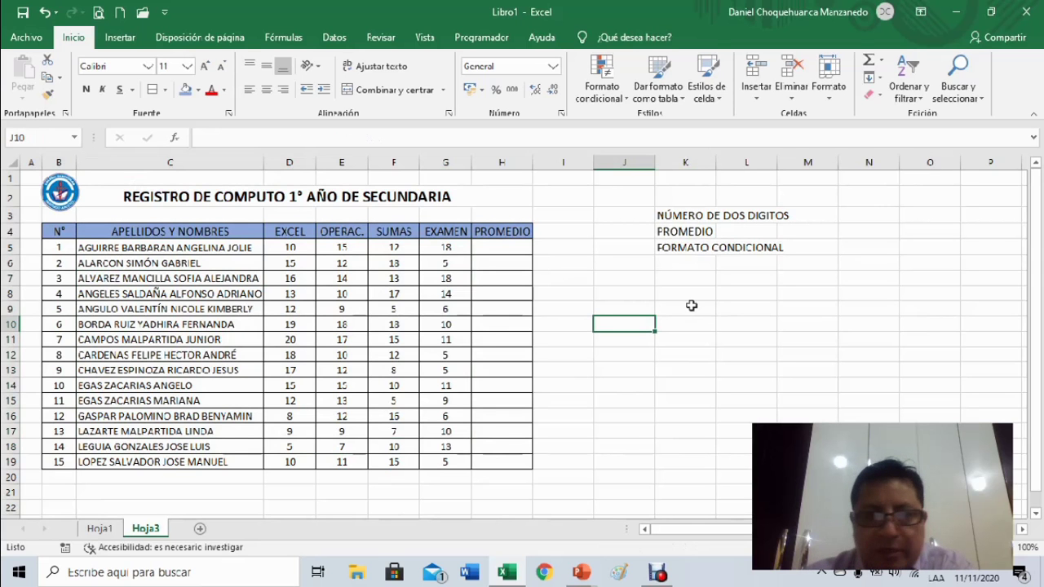
click(693, 232)
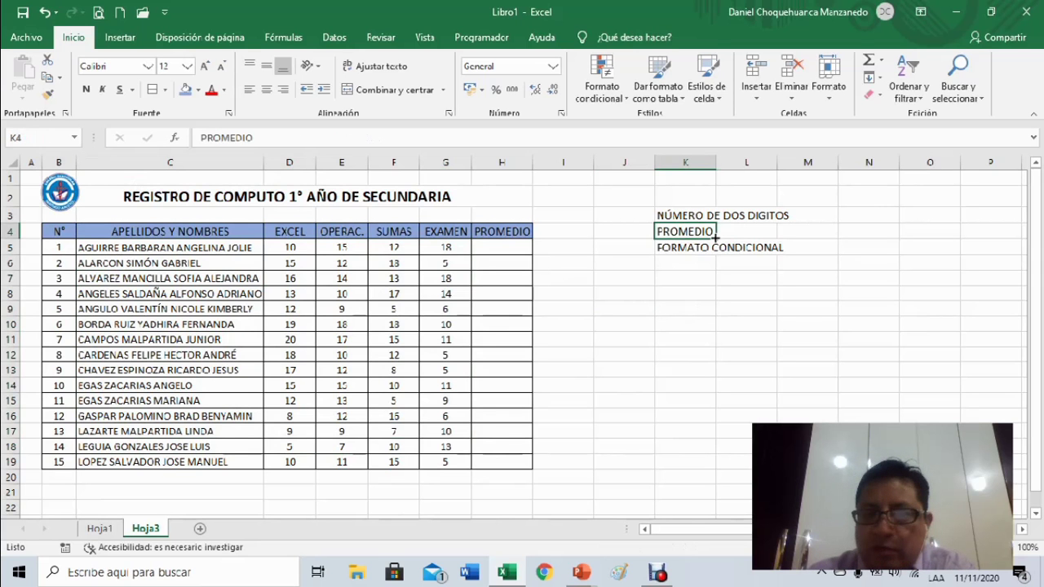
click(689, 247)
drag(501, 247, 512, 454)
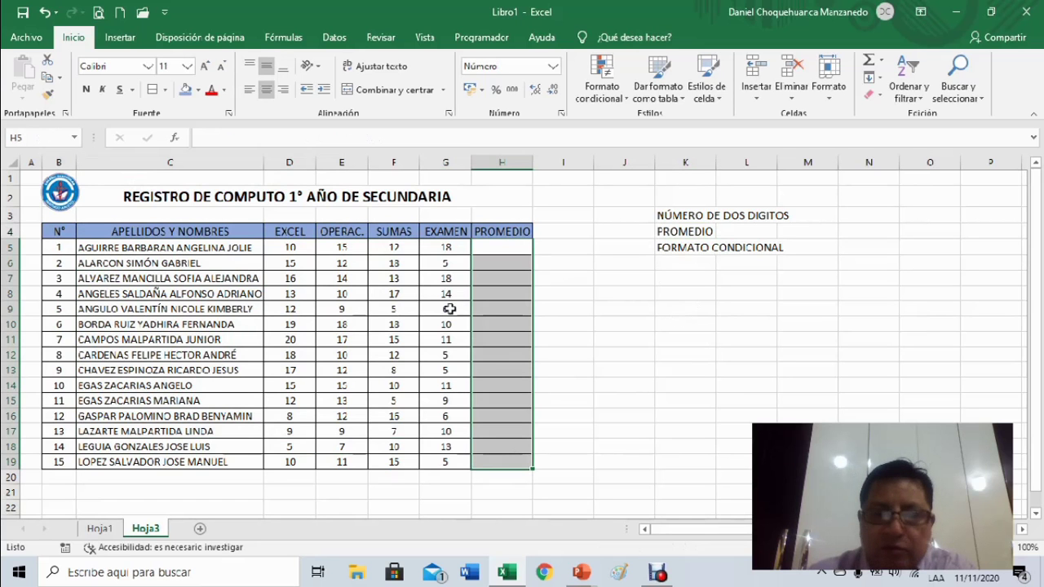
click(623, 296)
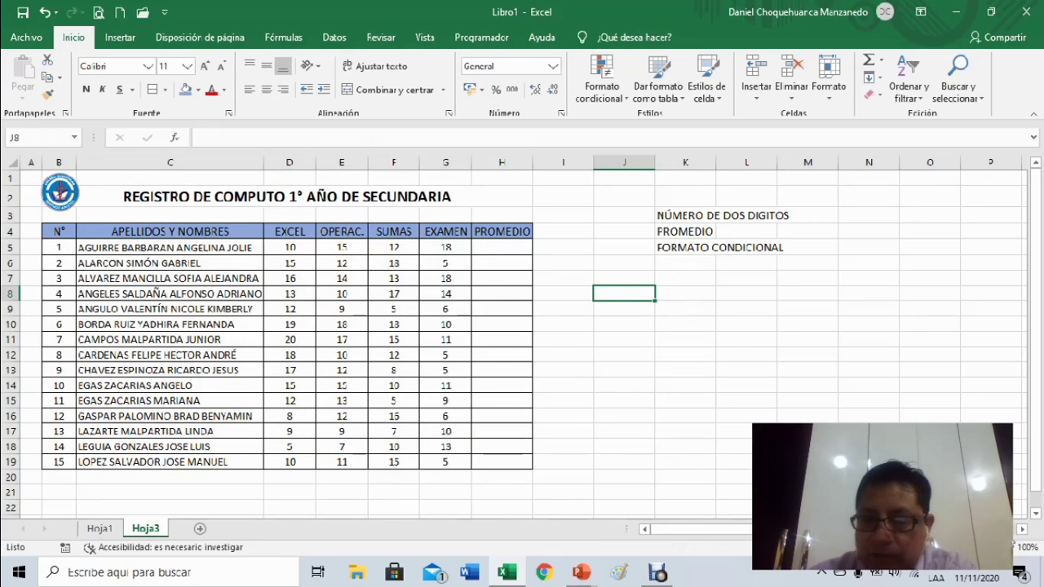
ctrl+scroll(522, 338, up, 2)
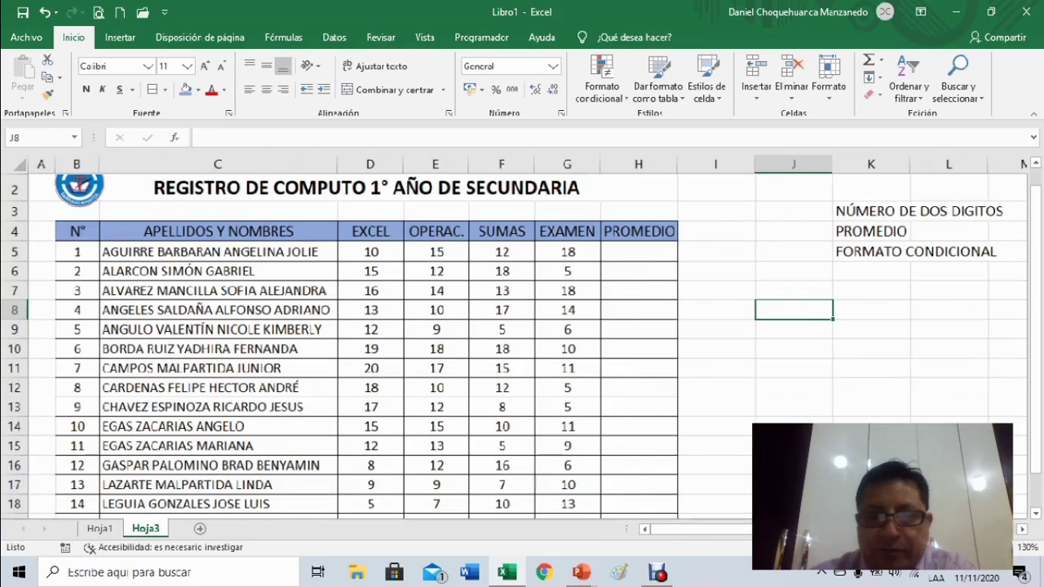
Re-enter G6 as 05 and G9 as 06, which still show 5 and 6, then select D5:H19.
ctrl+scroll(522, 338, up, 1)
click(633, 254)
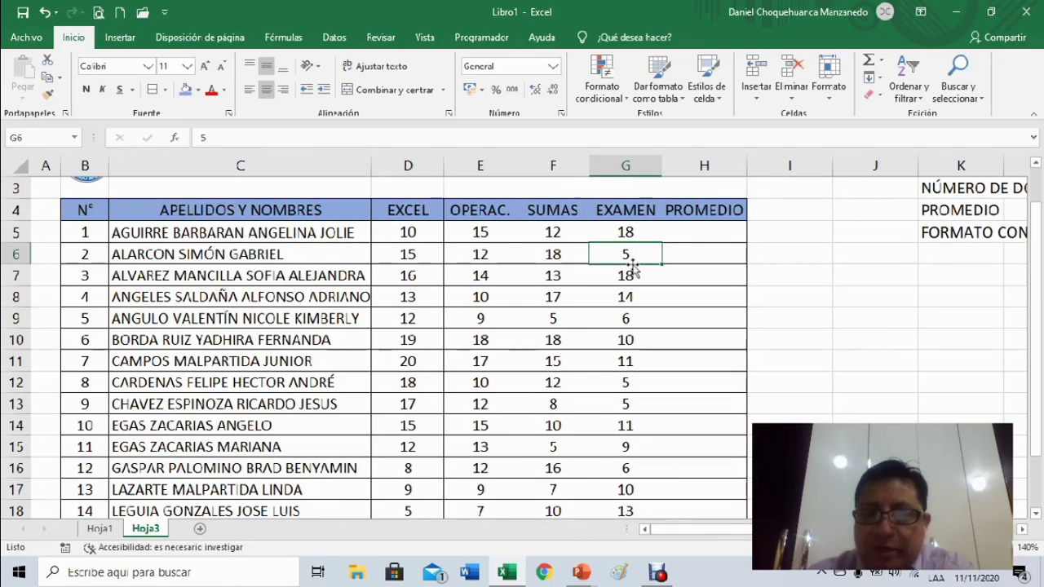
drag(481, 318, 628, 319)
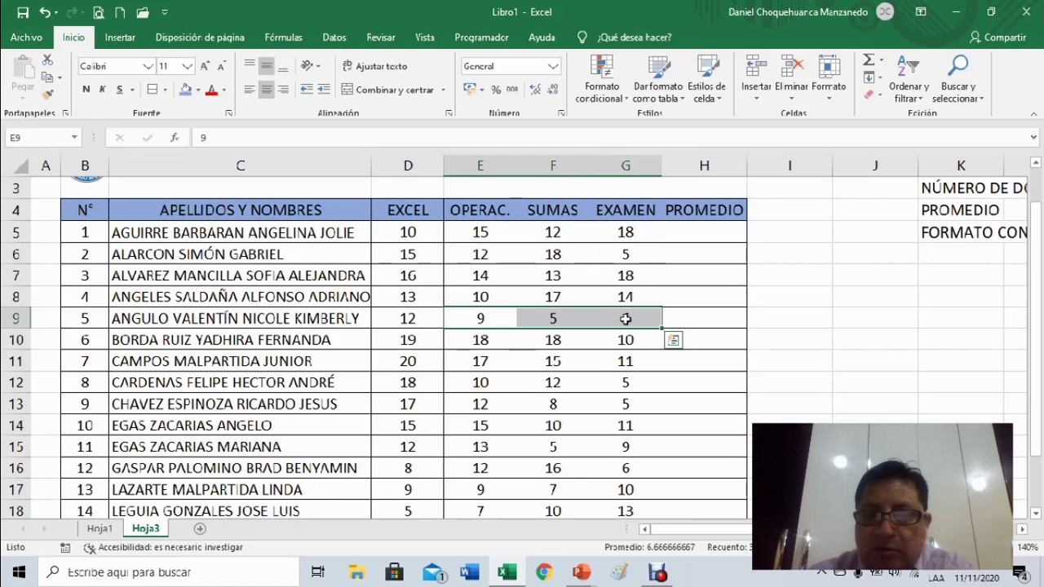
click(631, 256)
text(05)
key(Return)
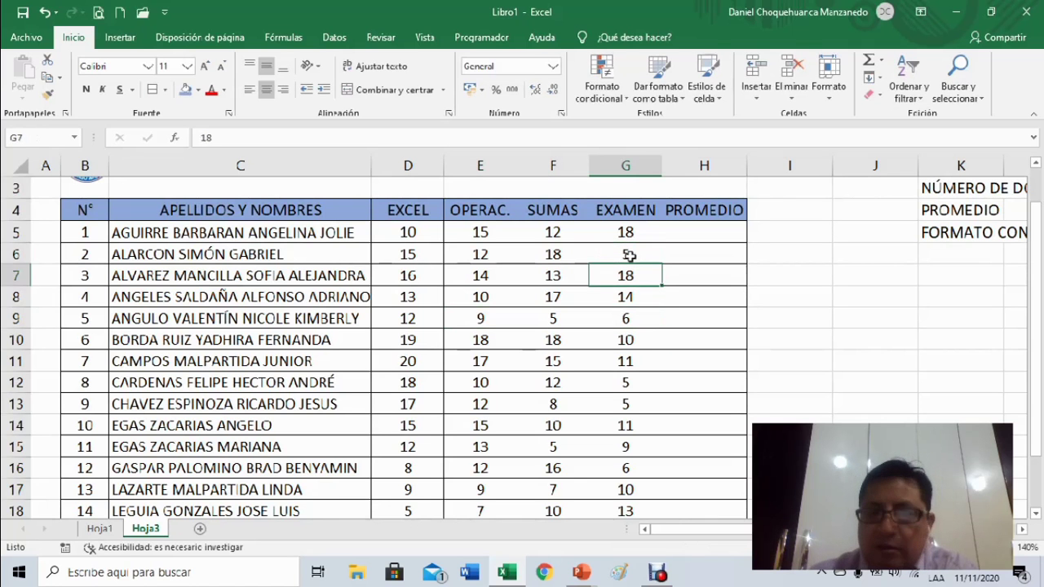
click(626, 318)
text(06)
key(Return)
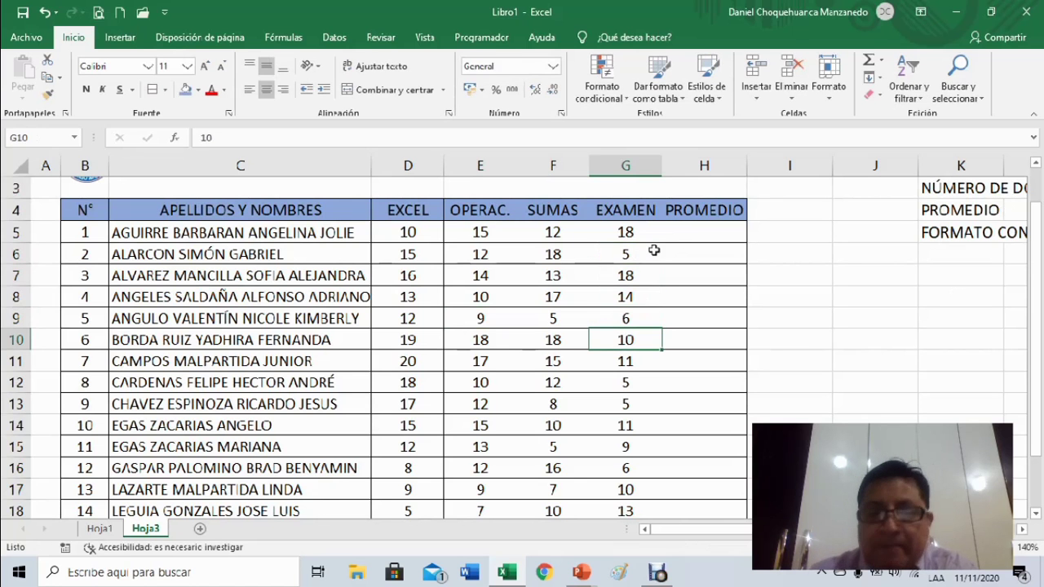
mouse_move(408, 236)
mouse_down()
mouse_move(698, 314)
mouse_move(700, 495)
mouse_move(698, 466)
mouse_up()
drag(1035, 339, 1037, 326)
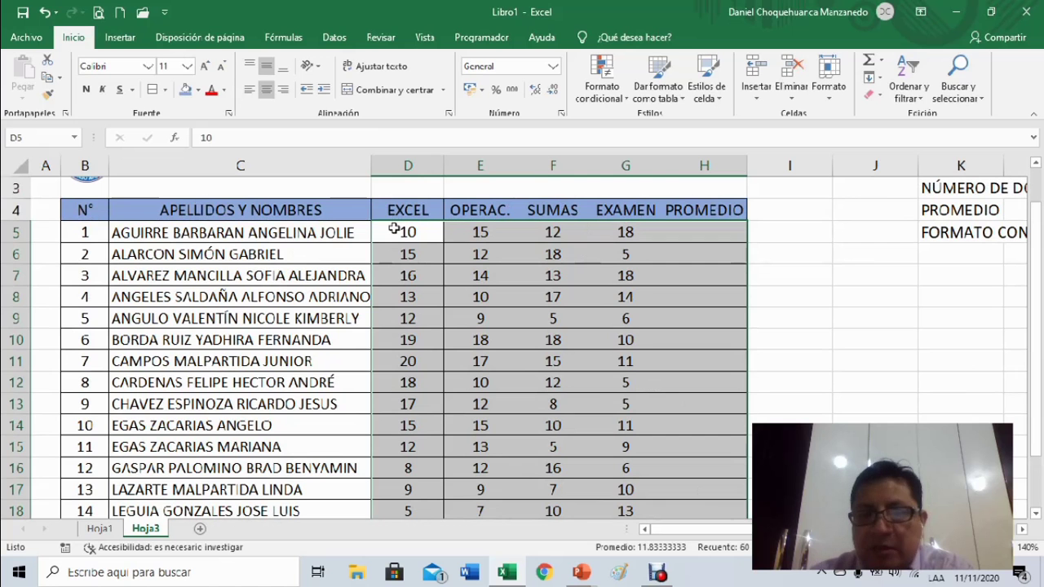
ctrl+scroll(348, 206, down, 1)
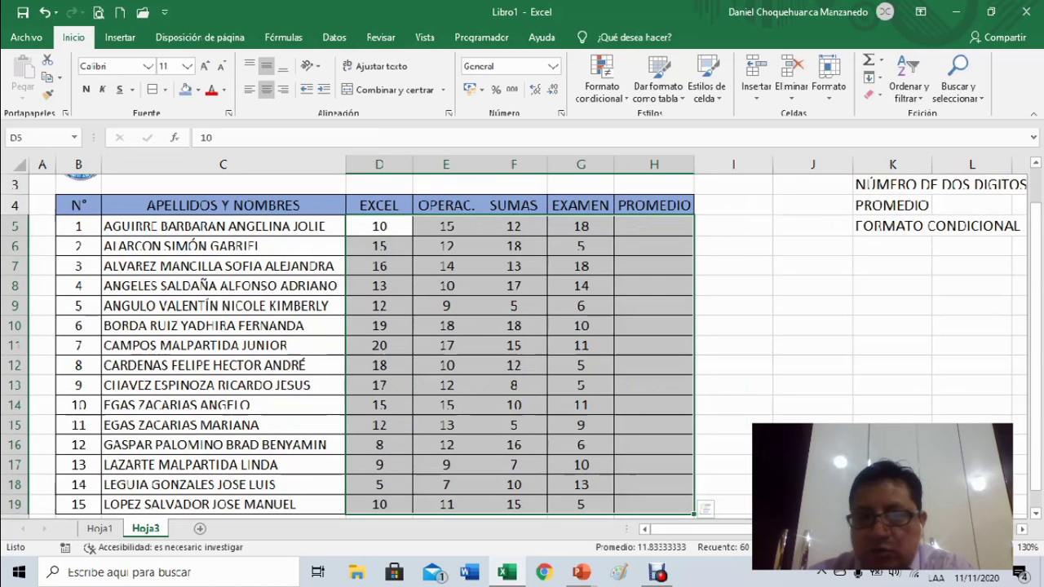
ctrl+scroll(349, 206, down, 1)
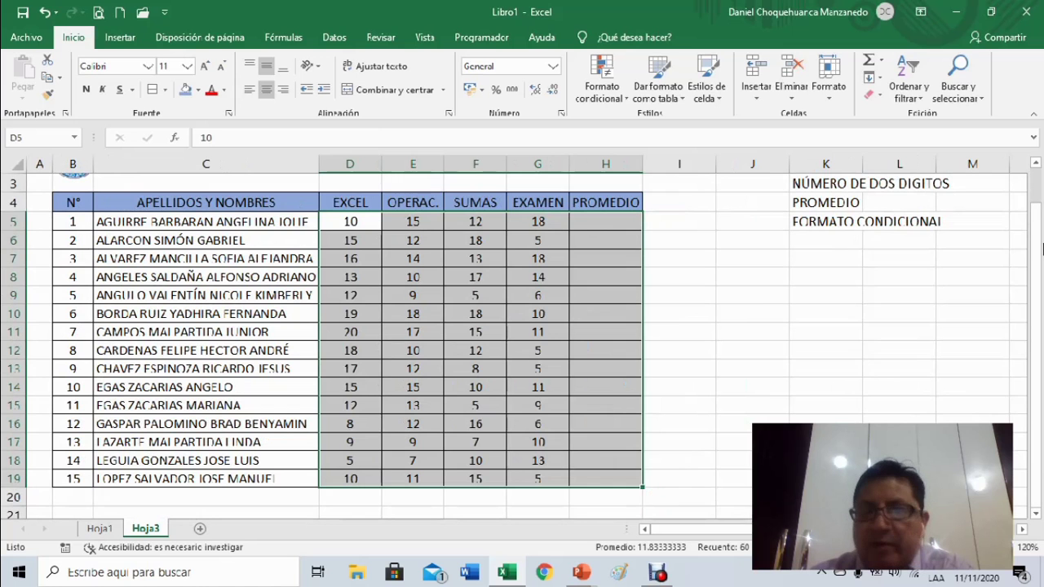
scroll(979, 245, up, 1)
scroll(949, 176, down, 1)
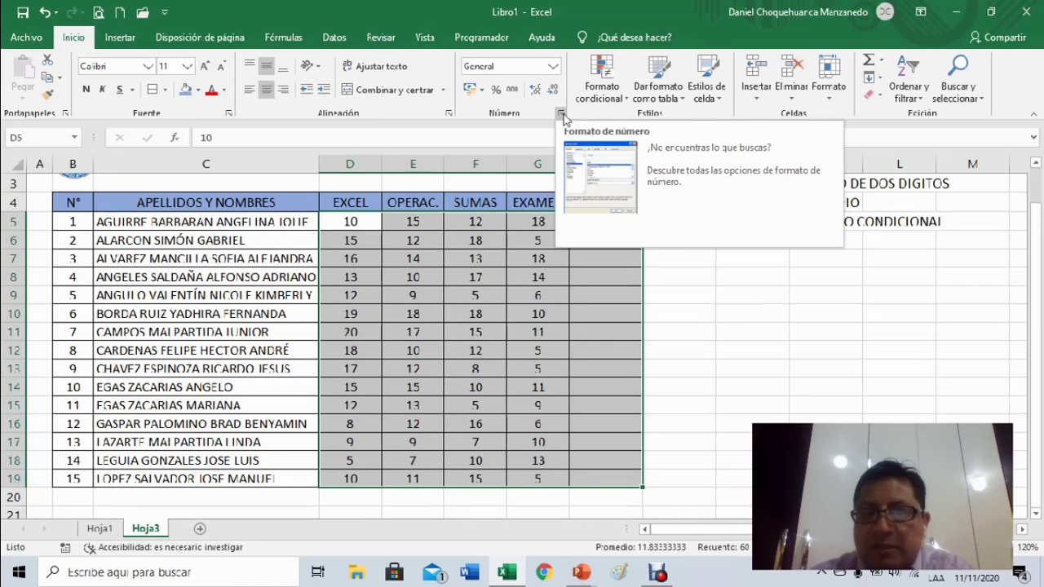
click(562, 114)
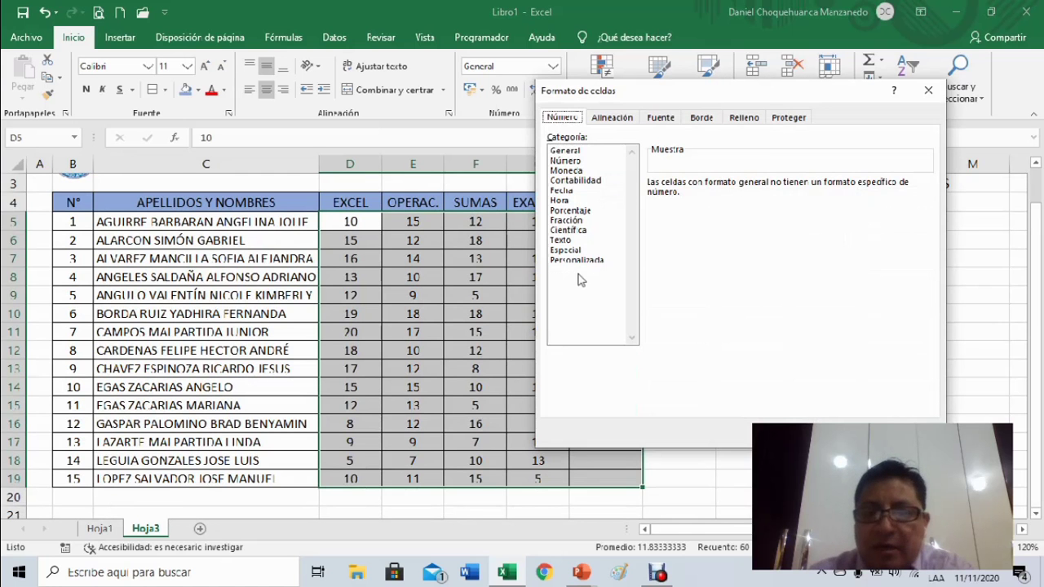
Give the grades the custom number format 00 so single digits display as 05, 09.
click(575, 260)
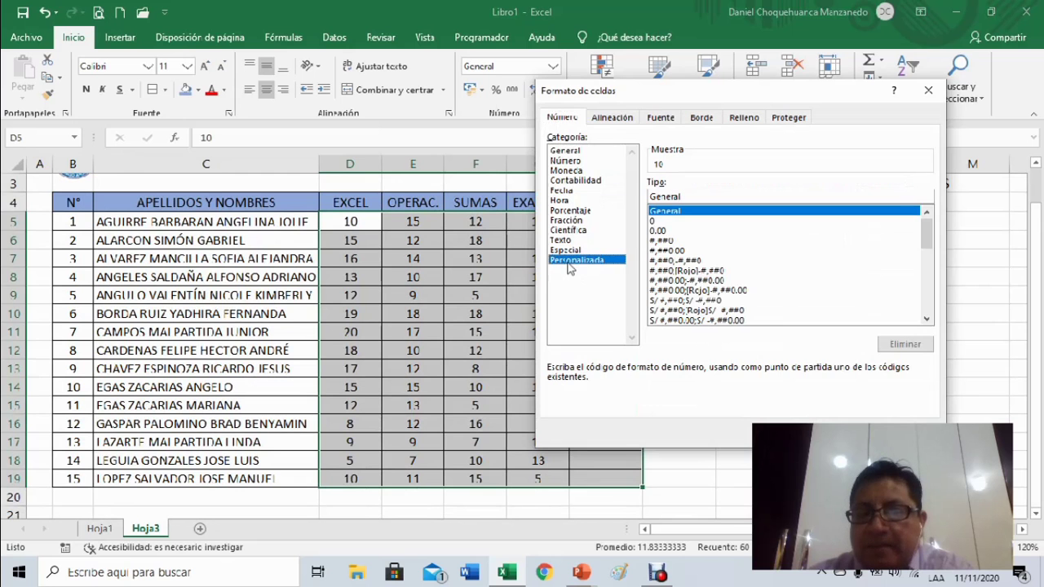
click(655, 221)
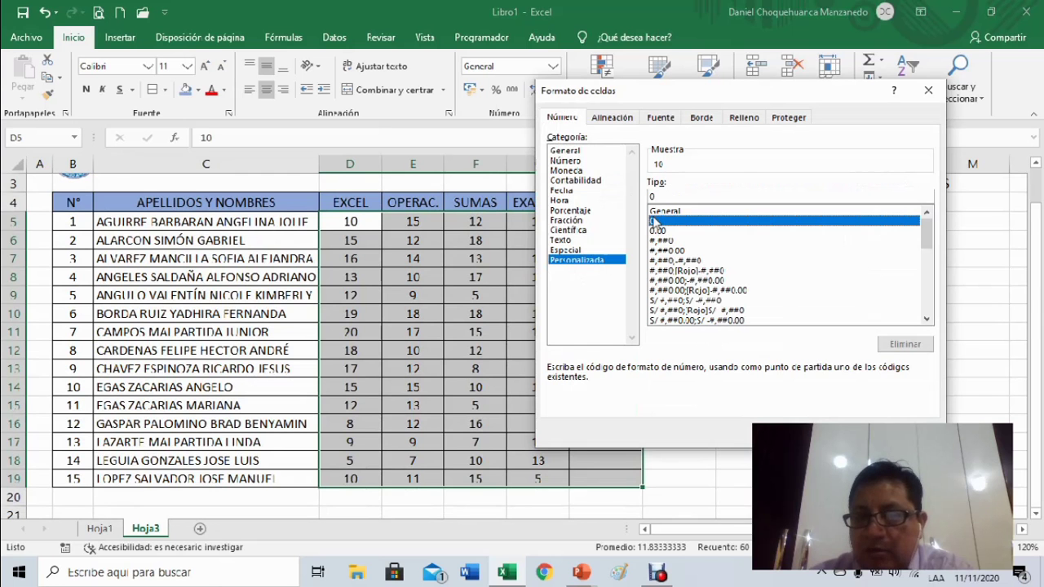
click(751, 193)
text(0)
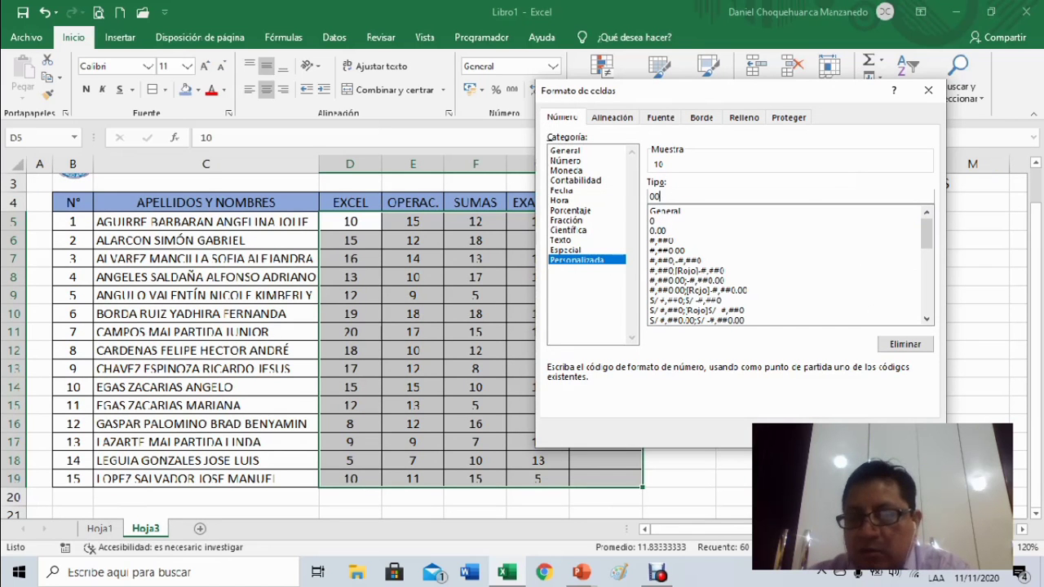
key(Return)
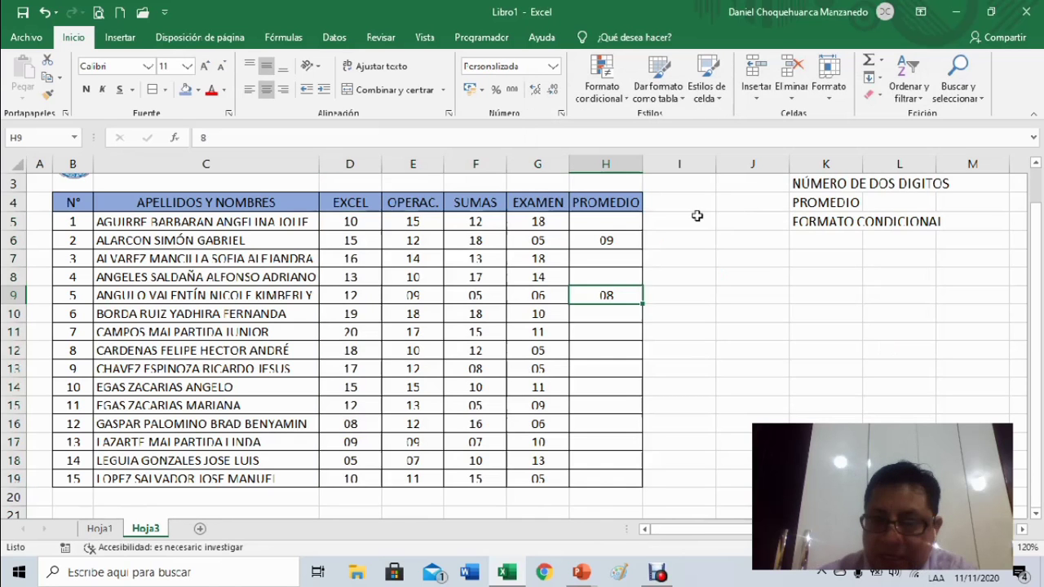
Delete the leftover test values in H9 and H6, then select the grades D5:G19.
key(Delete)
key(Up)
key(Up)
key(Up)
key(Delete)
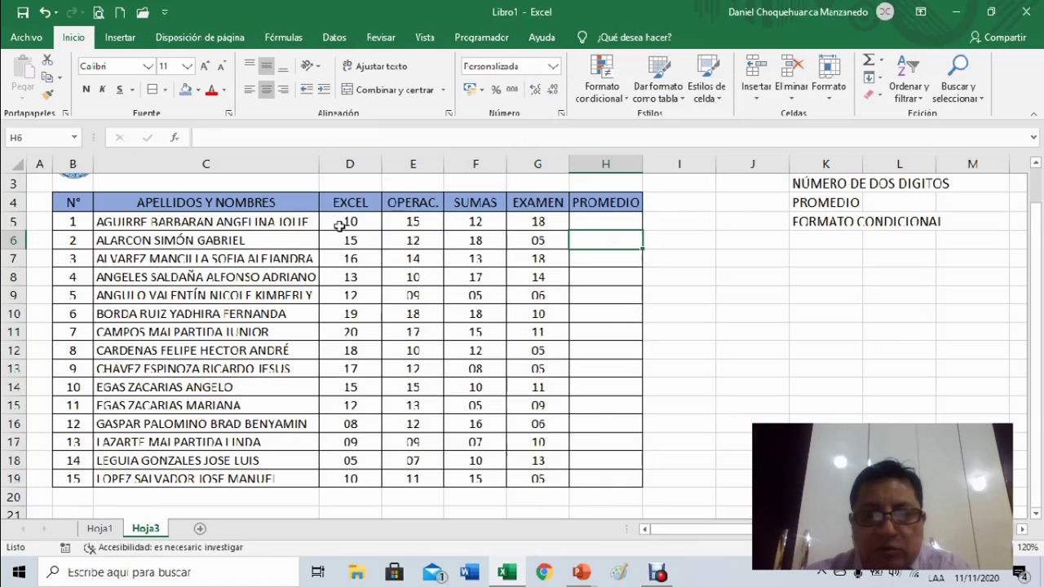
drag(339, 226, 545, 475)
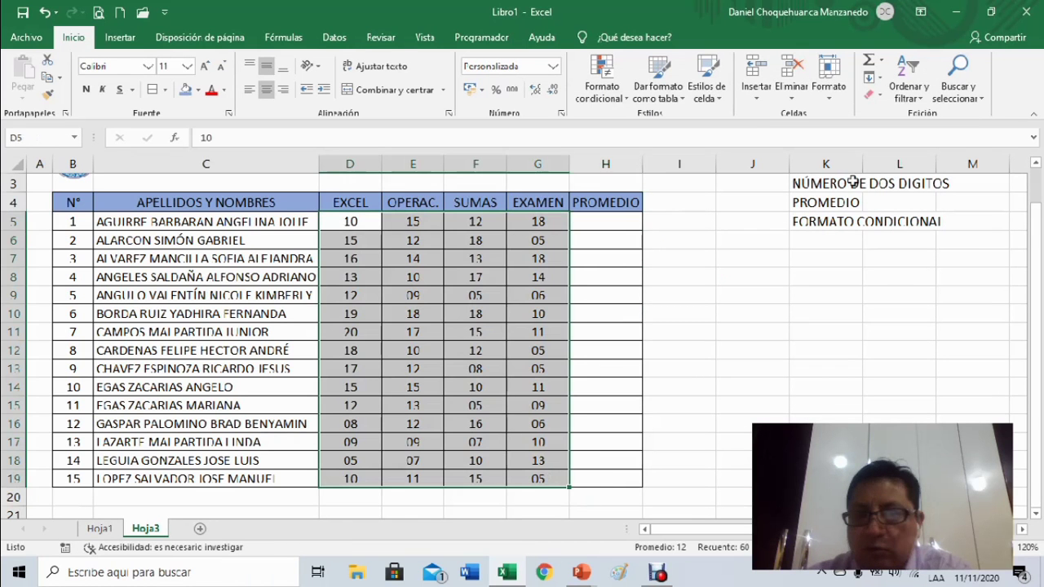
Begin the first student's average in H5 with =PROMEDIO(.
click(832, 202)
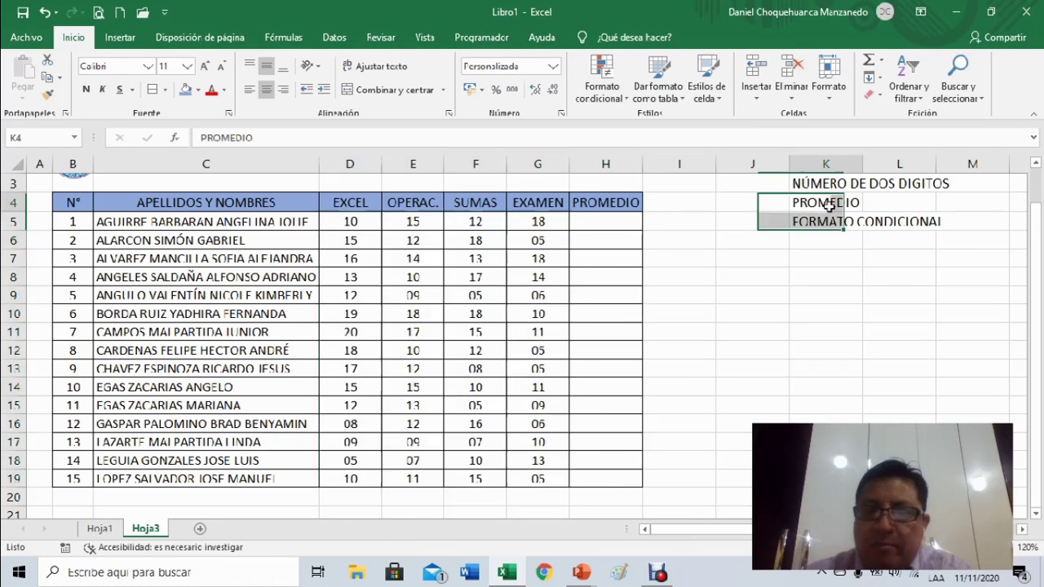
click(599, 225)
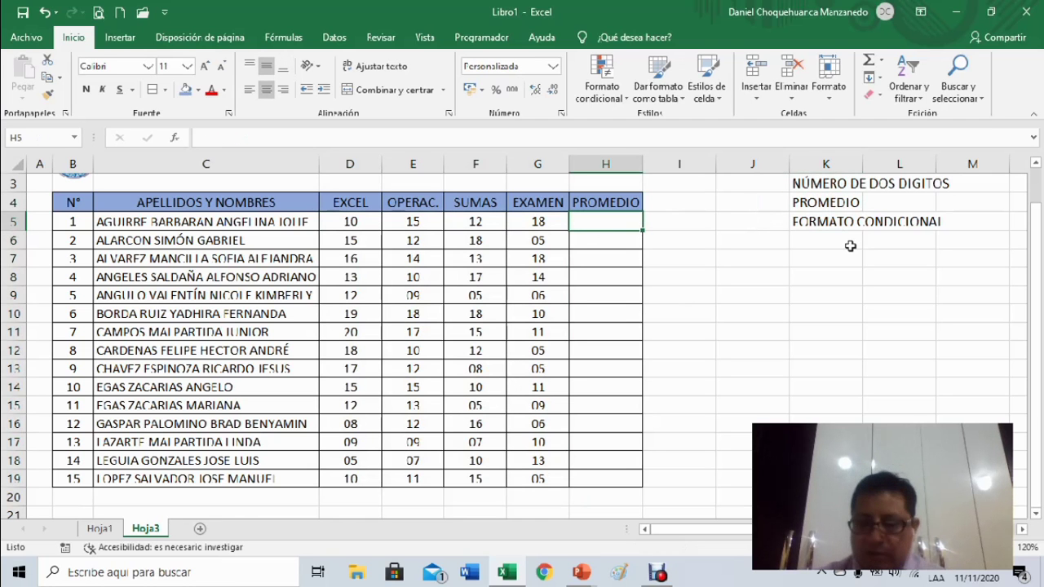
text(=)
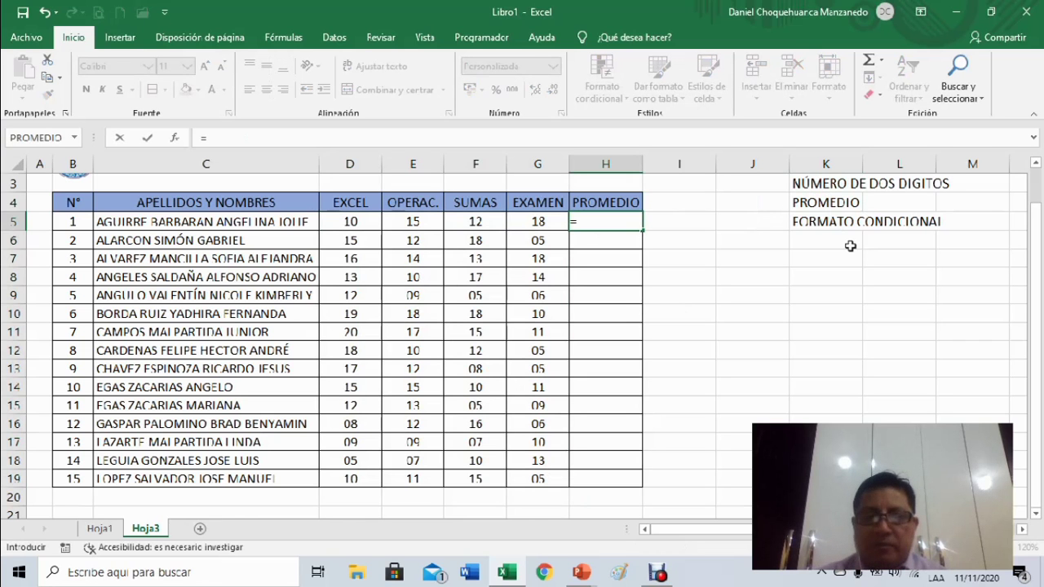
text(PROMED)
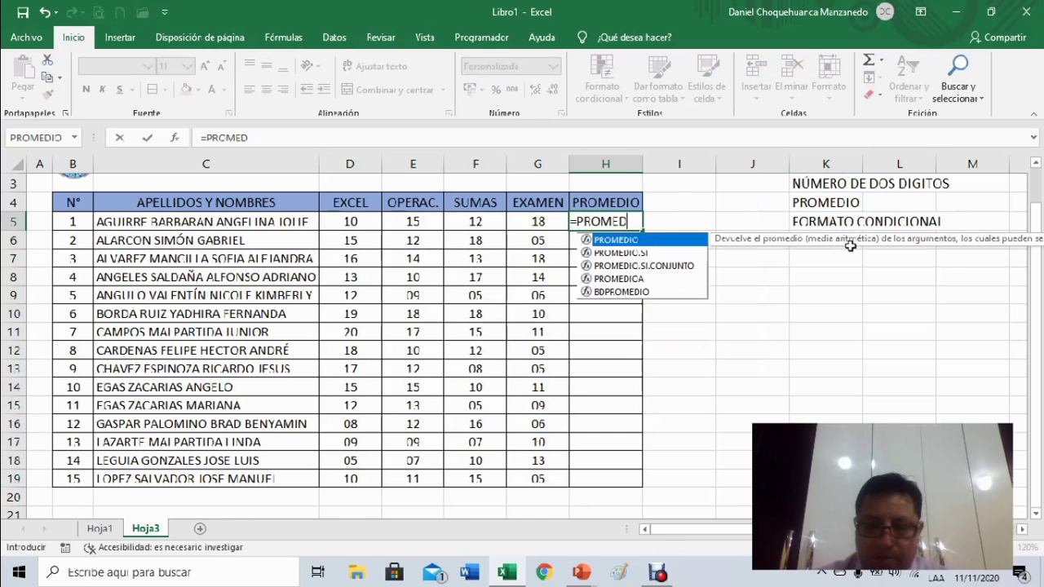
text(IO)
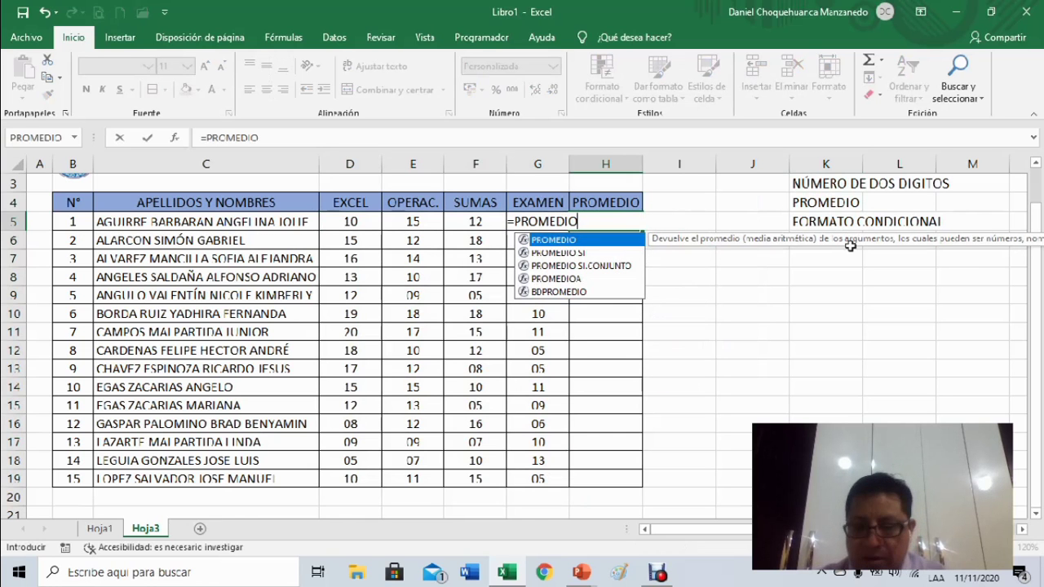
text(()
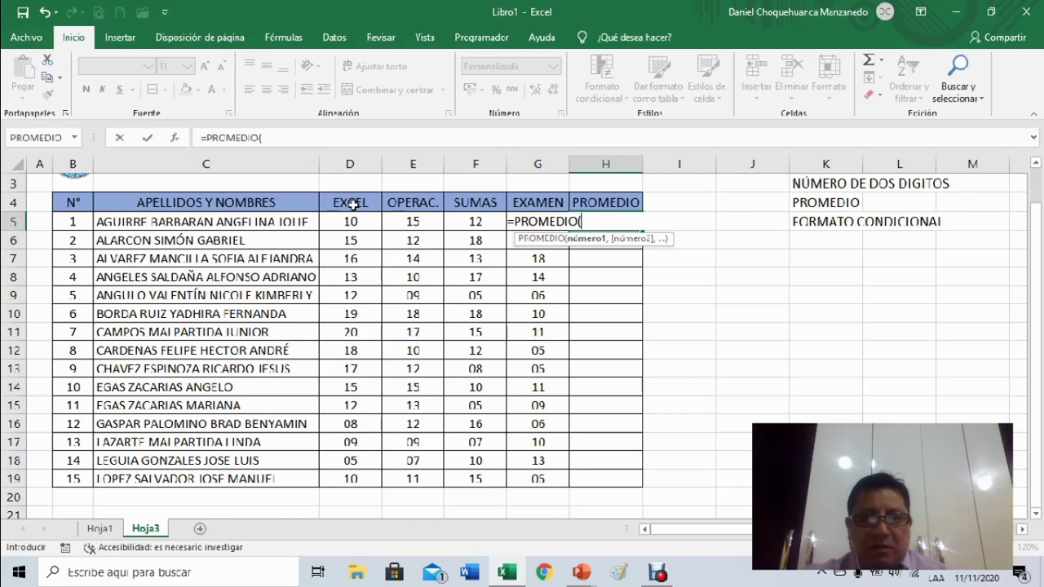
Complete H5 as =PROMEDIO(D5:G5), giving the first student's average of 14.
text(D5)
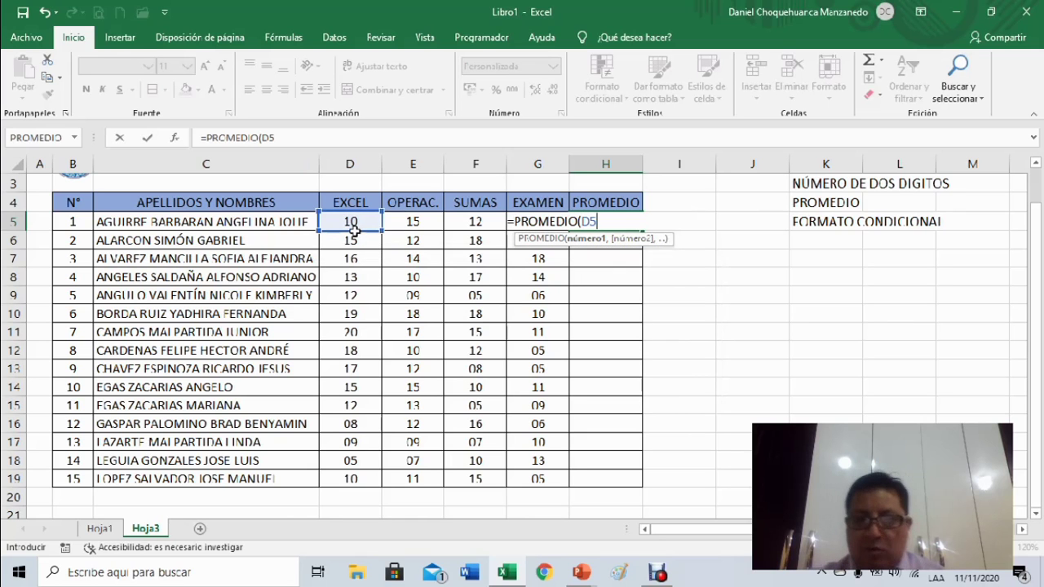
text(:)
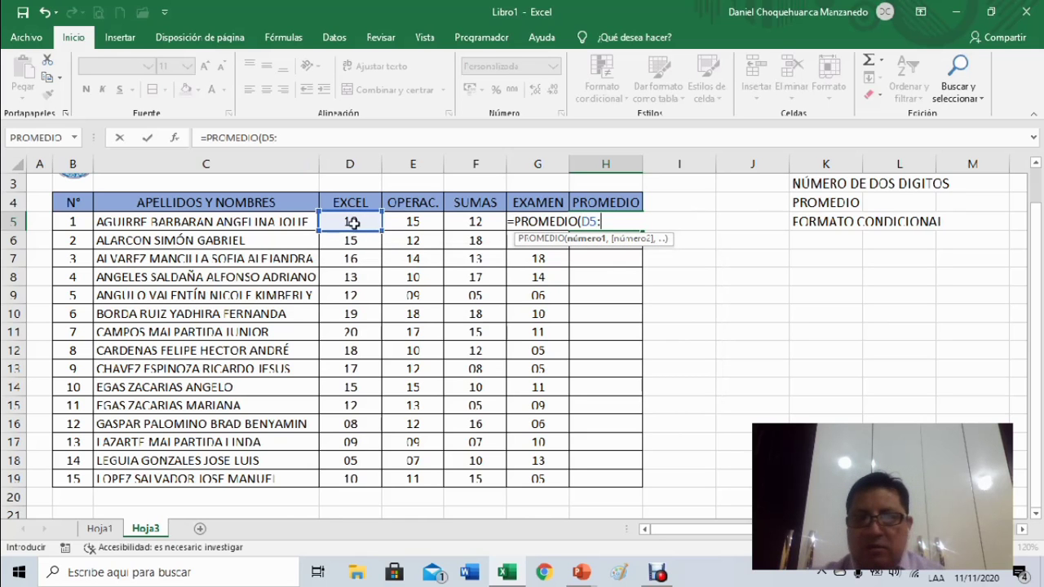
text(G5)
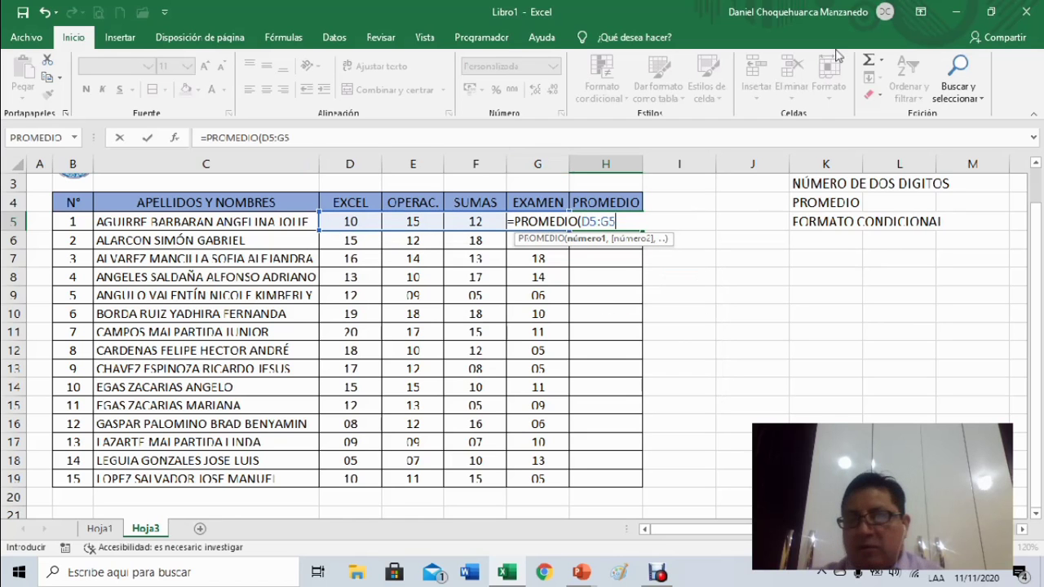
text())
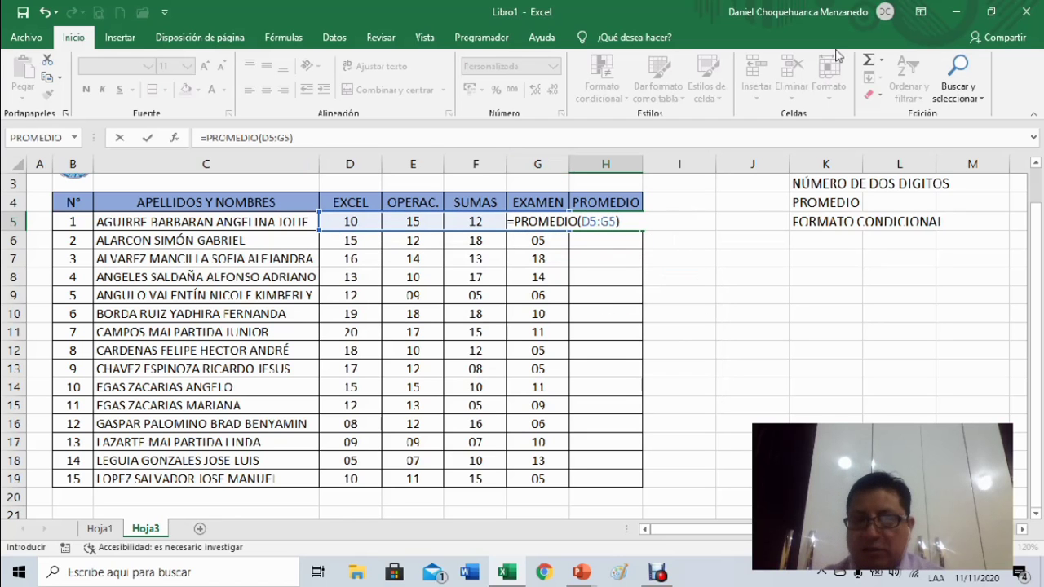
key(ctrl+Return)
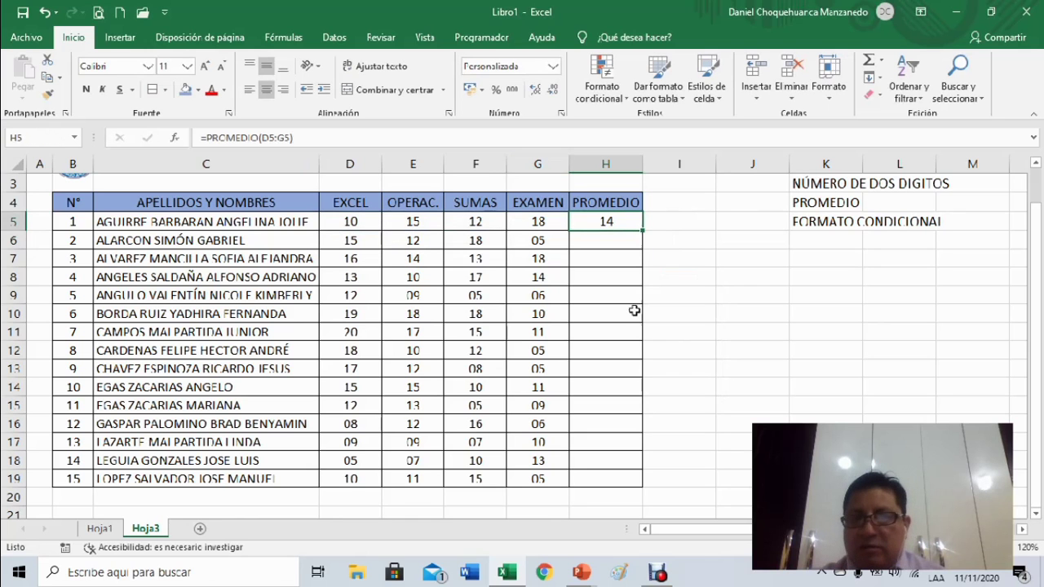
click(613, 237)
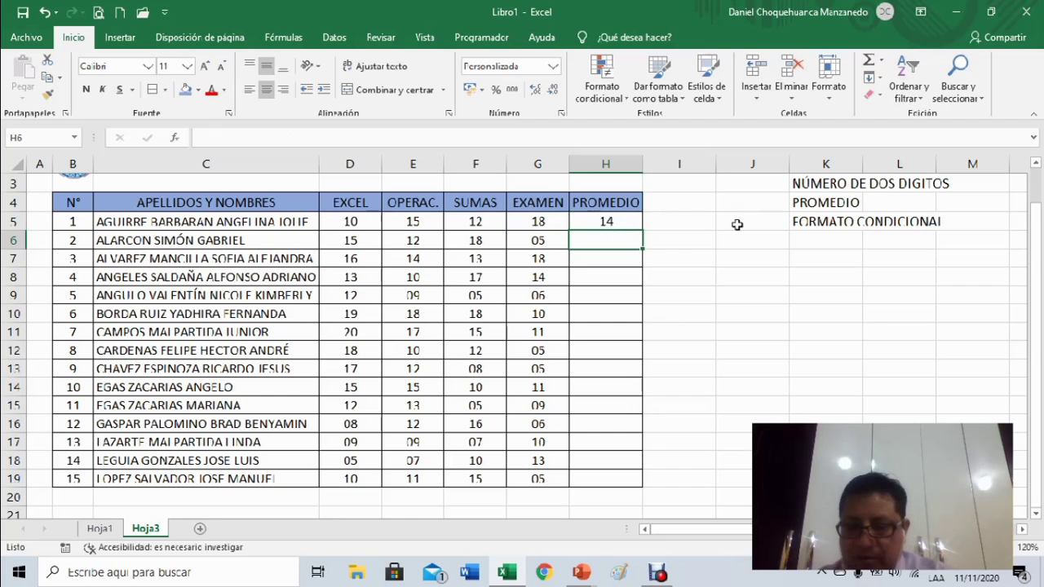
Enter =PROMEDIO(D6:G6) in H6, giving the second student's average of 13.
text(=PROMEDIO)
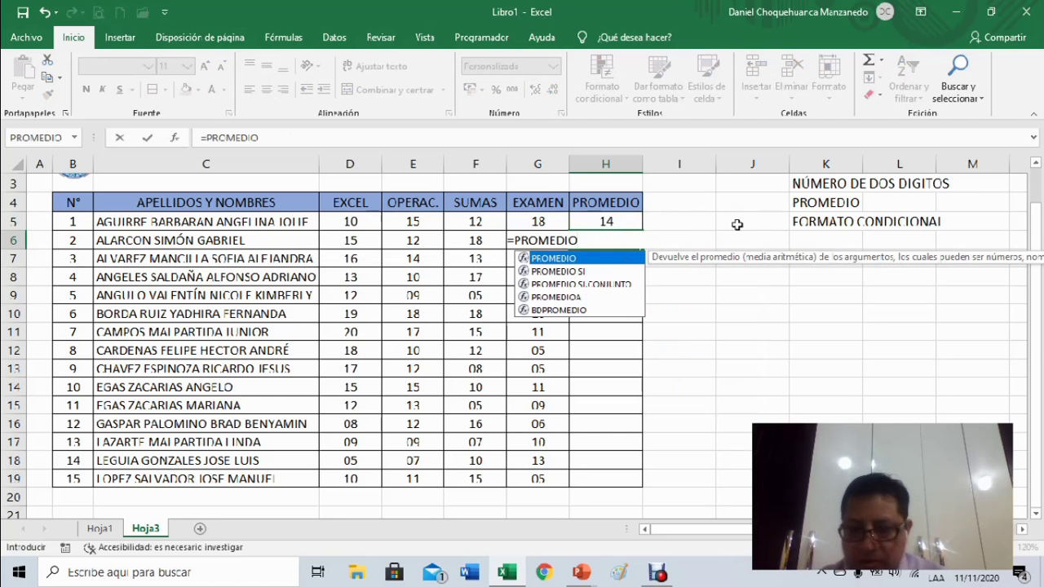
text(()
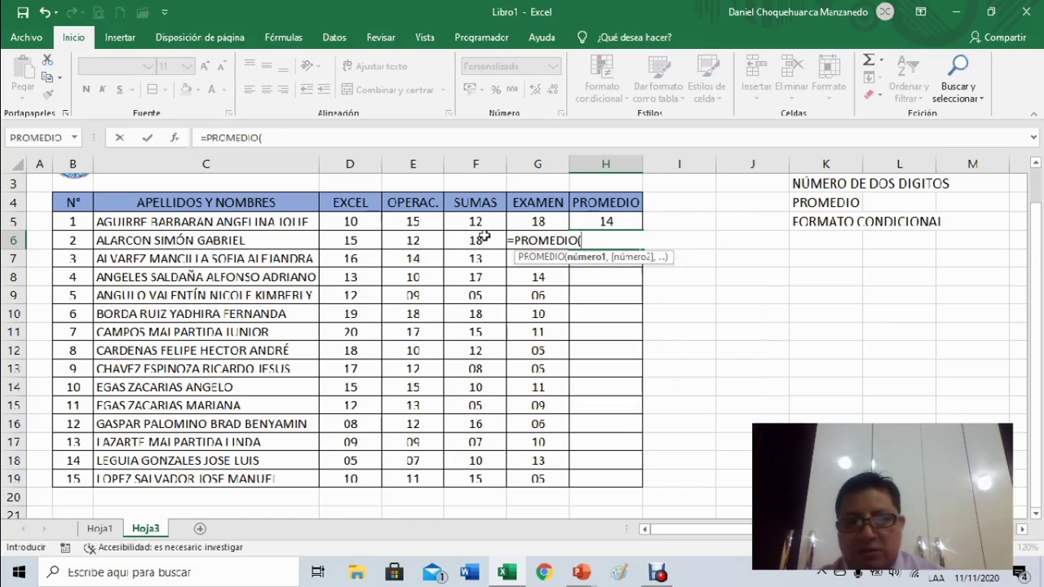
drag(344, 238, 524, 234)
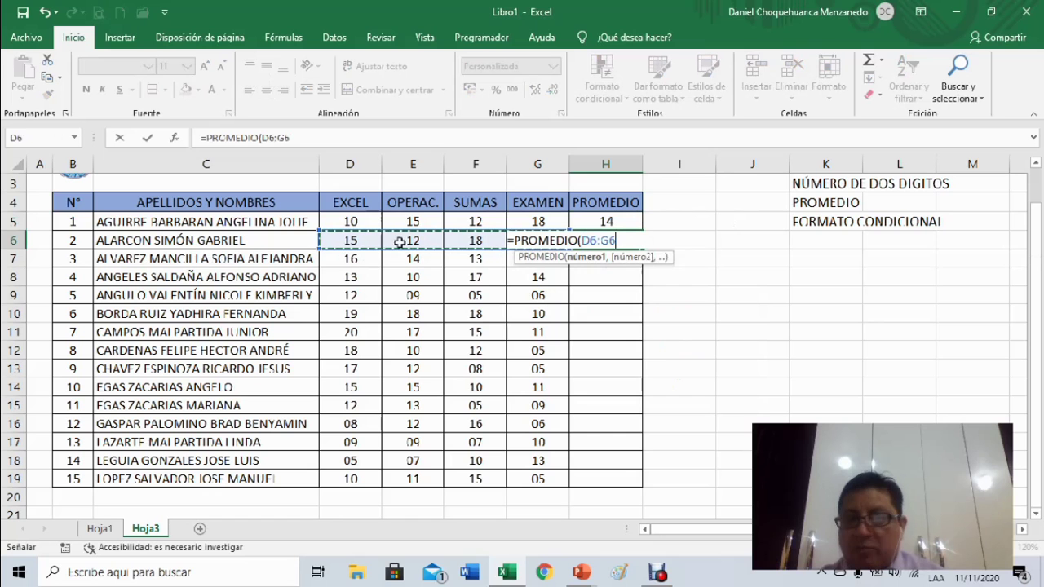
text())
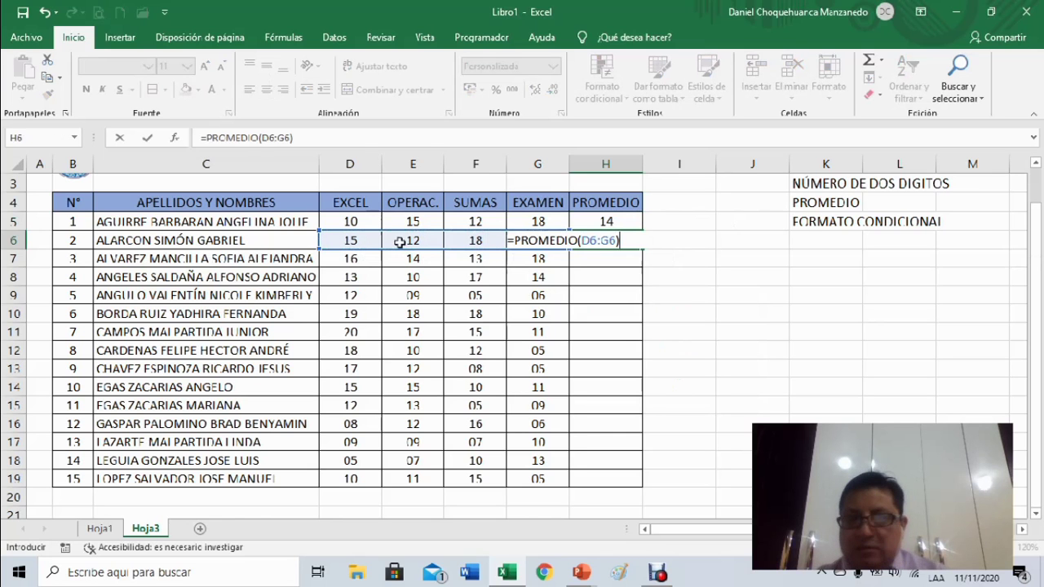
key(Return)
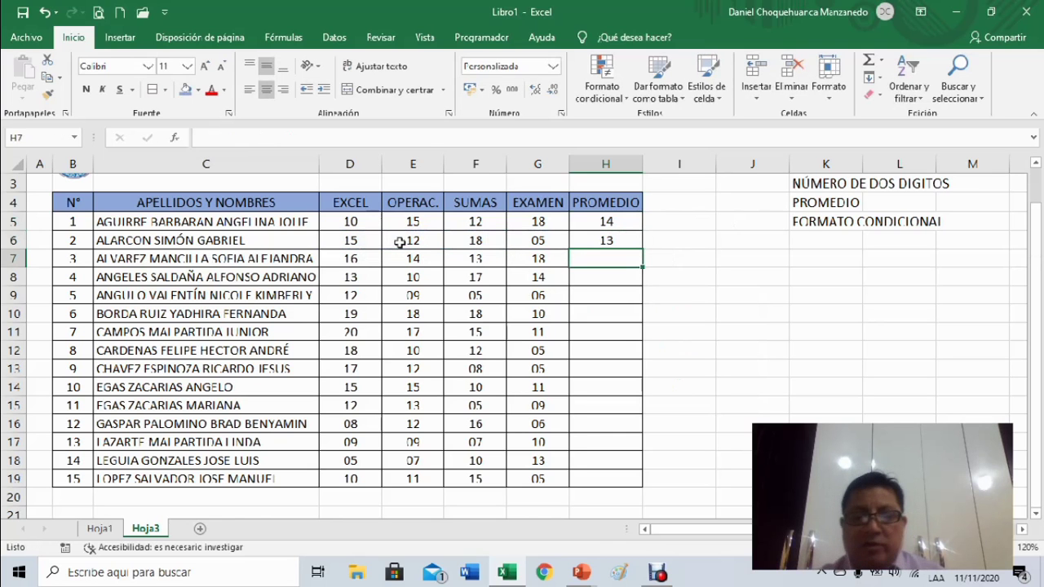
click(622, 239)
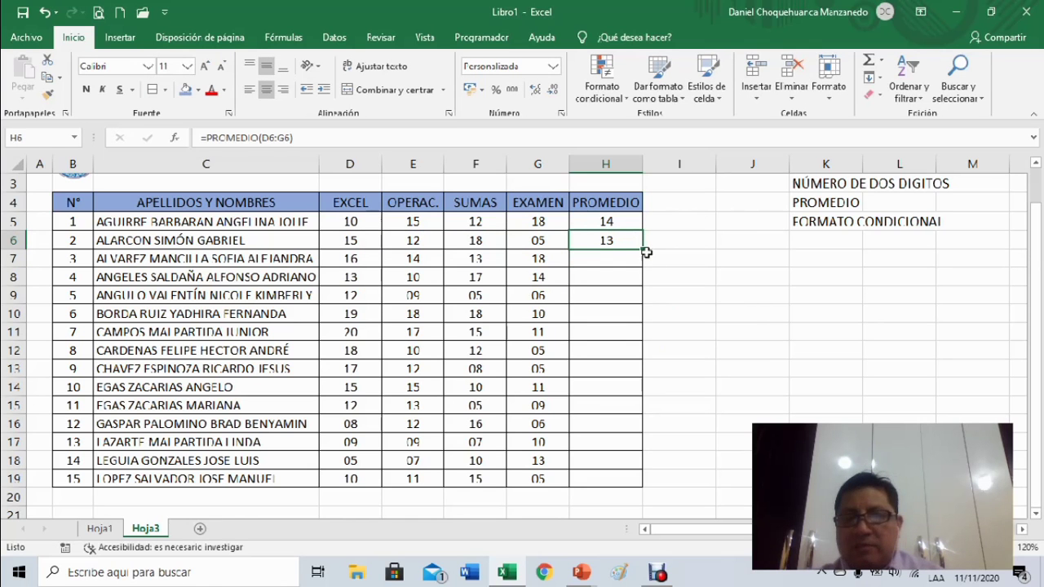
Copy the H6 average formula down to H19 and select the averages H5:H19.
drag(643, 250, 643, 481)
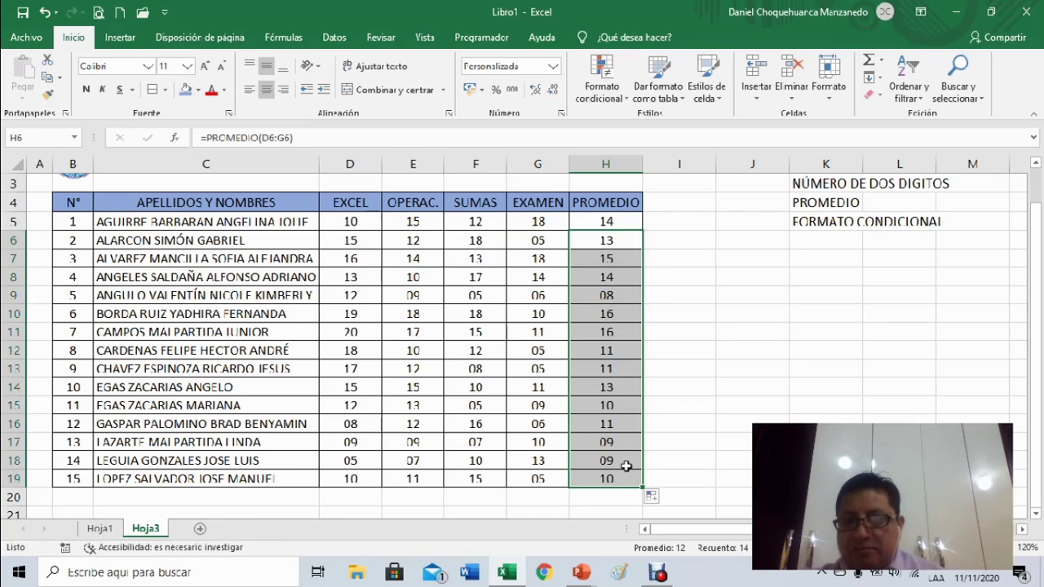
drag(624, 218, 629, 474)
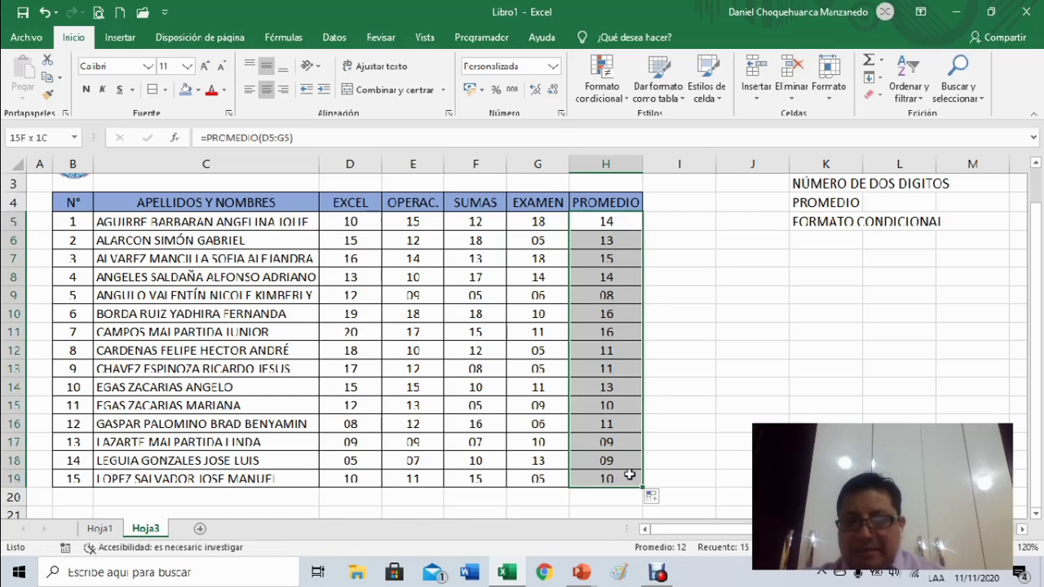
Show the averages with two decimals to check the 10.50 values in H13 and H16.
click(535, 90)
click(536, 89)
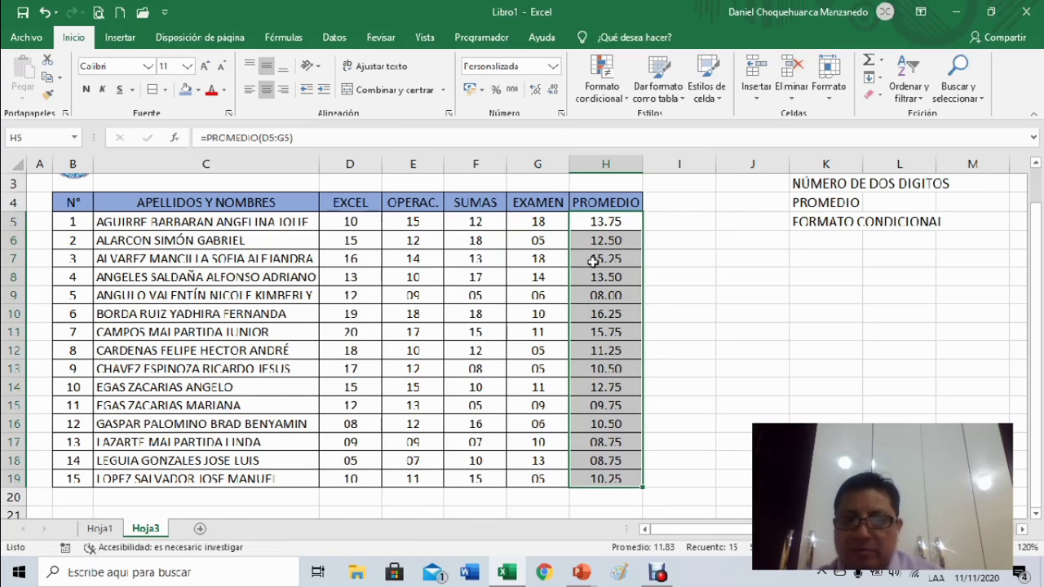
click(691, 332)
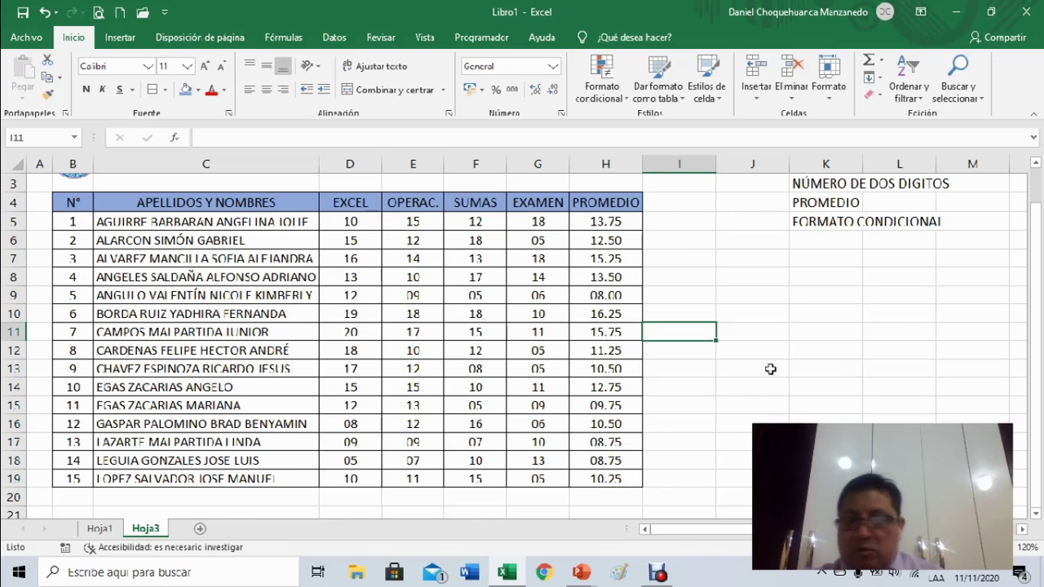
click(605, 368)
ctrl+click(624, 422)
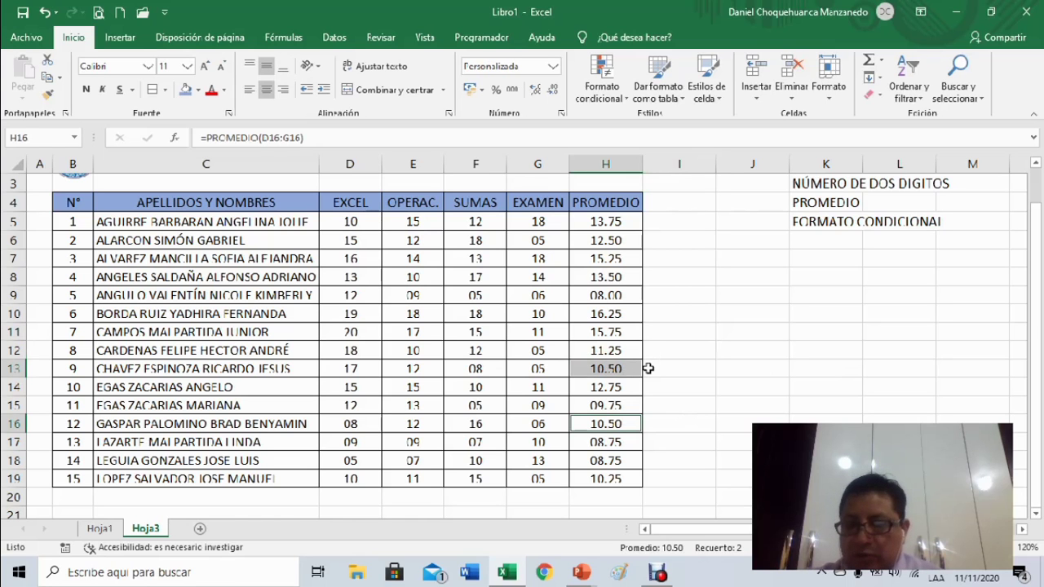
Reduce the H5:H19 averages to whole numbers with no decimal places.
drag(616, 214, 619, 475)
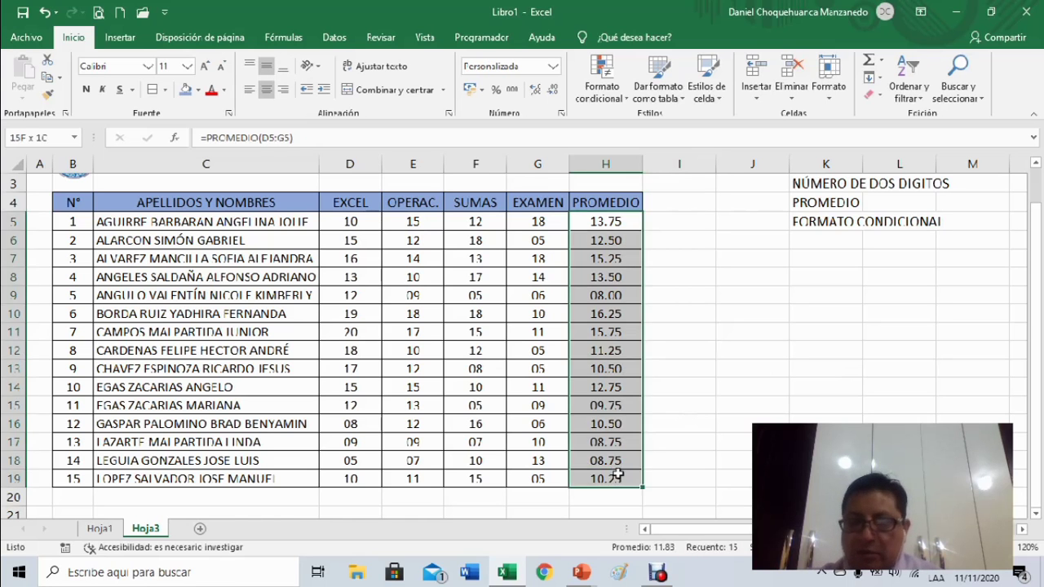
click(554, 90)
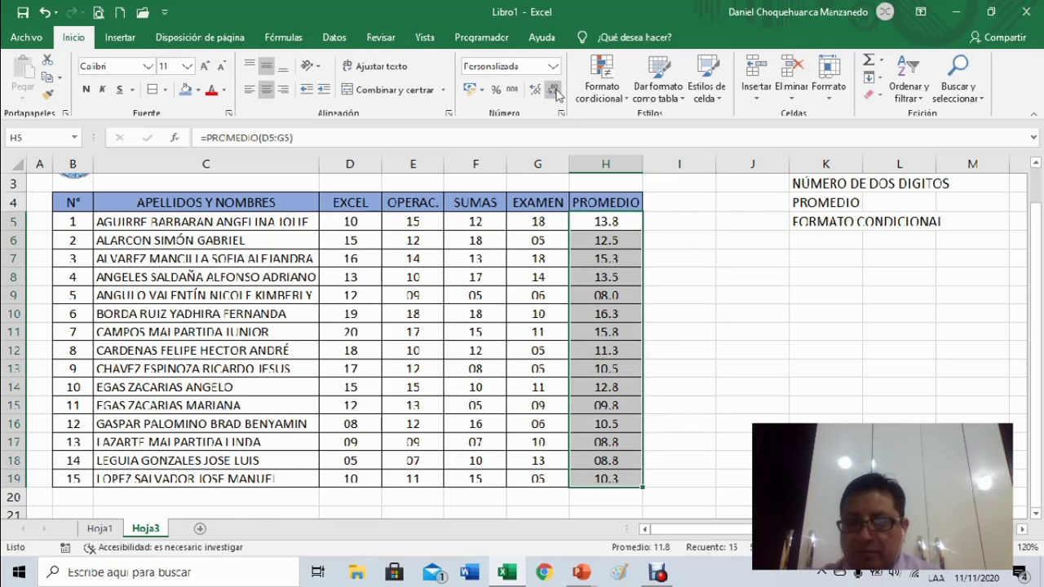
click(555, 90)
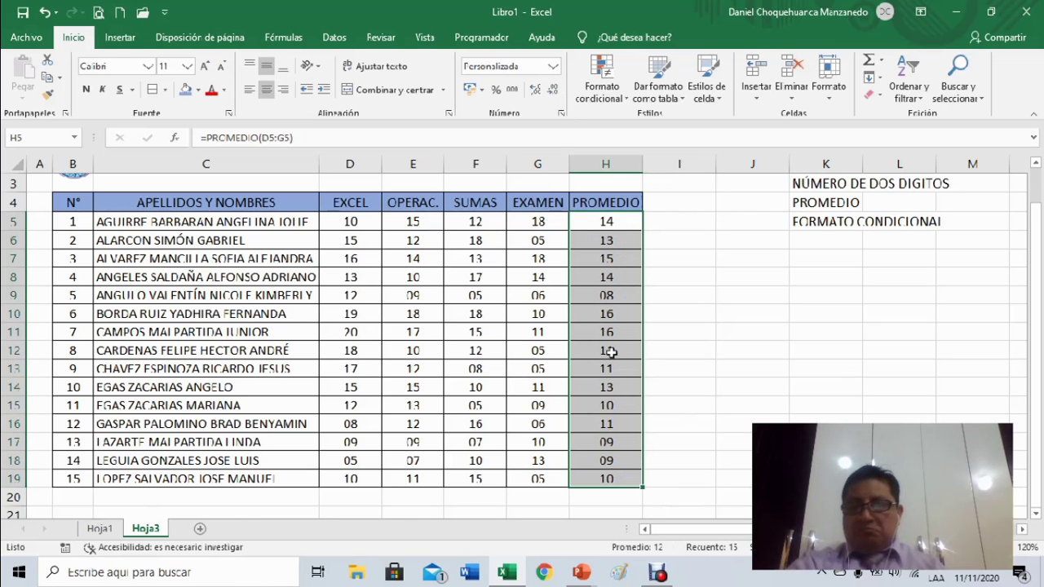
double_click(535, 91)
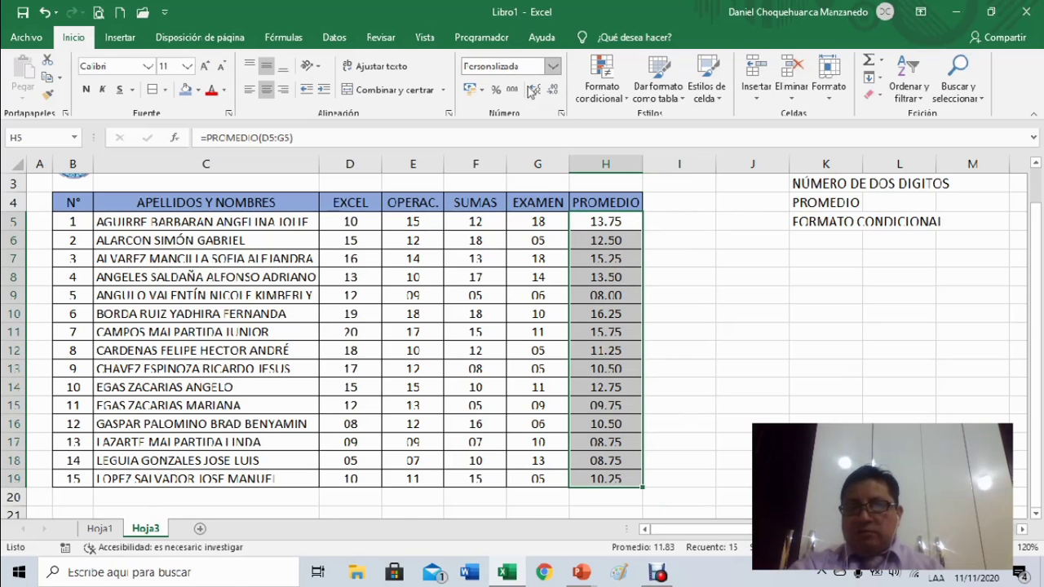
double_click(554, 91)
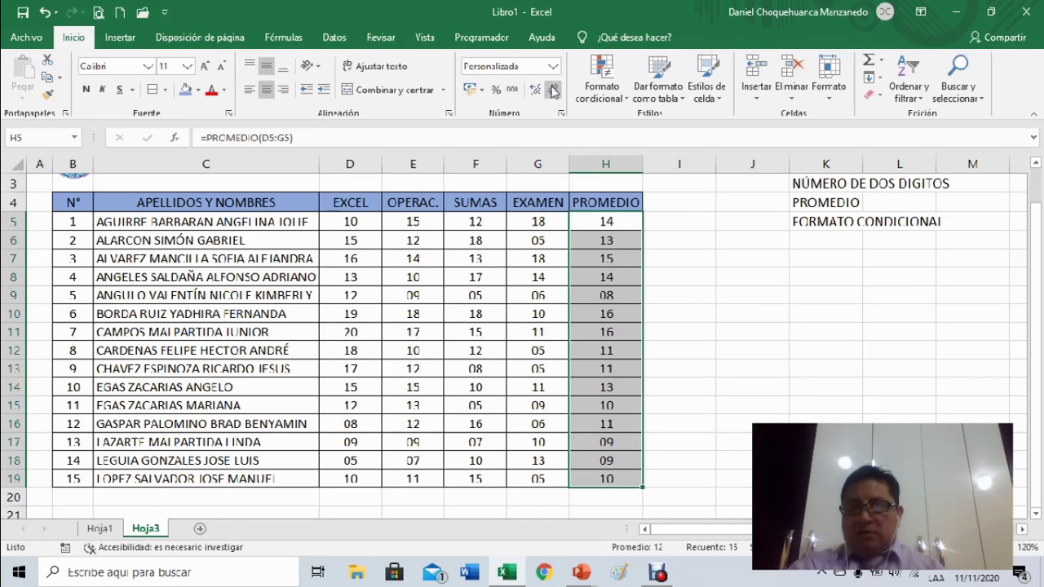
click(696, 280)
mouse_move(799, 202)
mouse_down()
mouse_move(862, 203)
mouse_move(905, 222)
mouse_up()
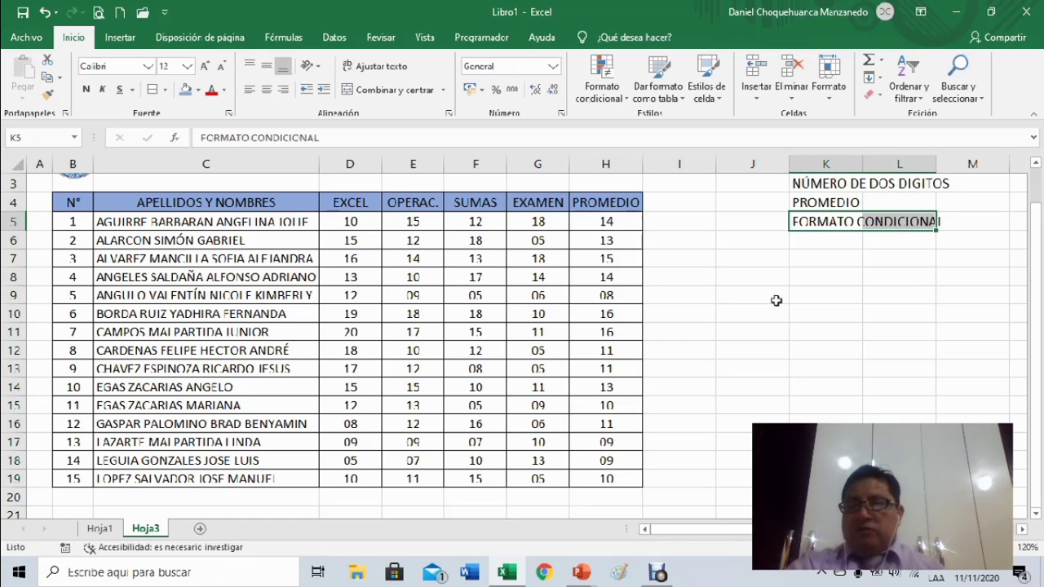
Select D5:H19, covering all fifteen students' four grades and their PROMEDIO averages.
click(666, 313)
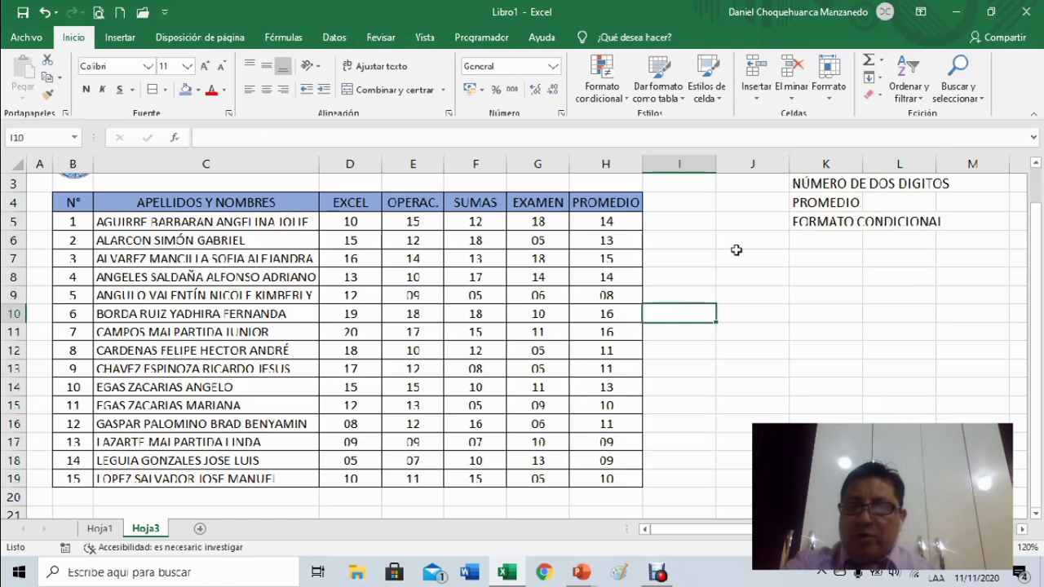
click(346, 220)
drag(346, 220, 611, 476)
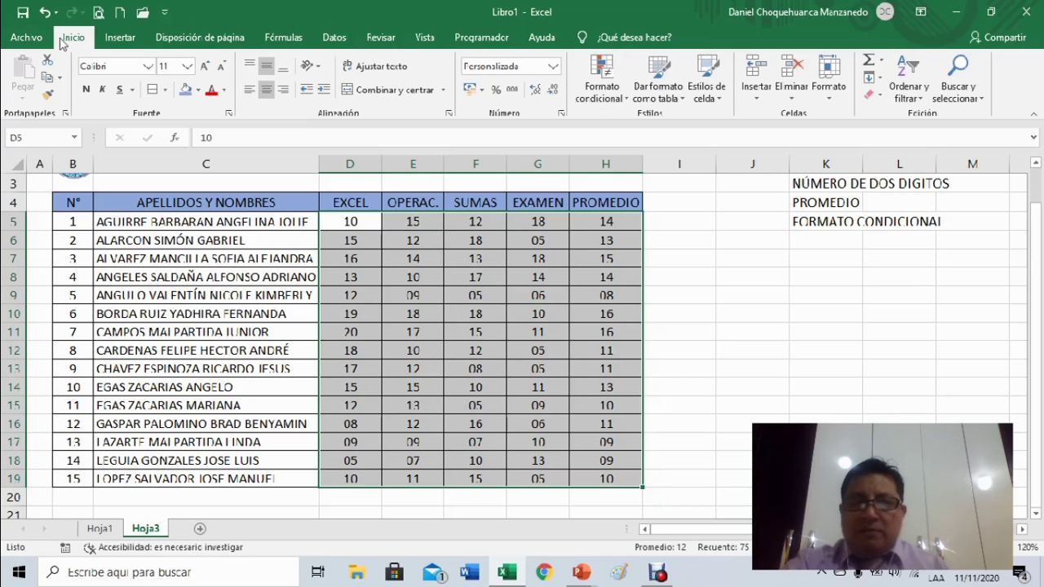
Open the Formato condicional menu on the grades and show the Reglas para resaltar celdas options.
click(593, 90)
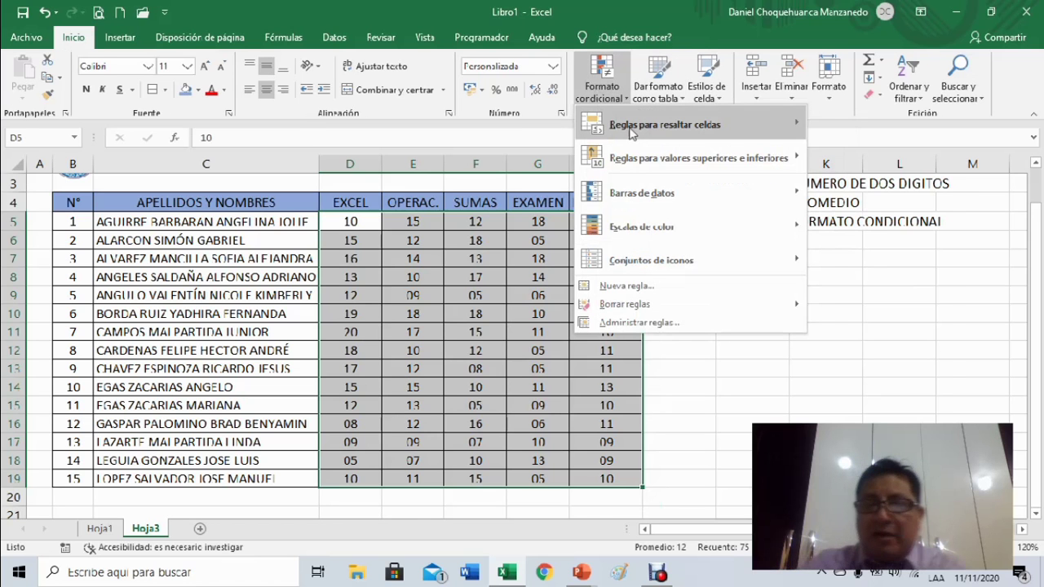
mouse_move(634, 133)
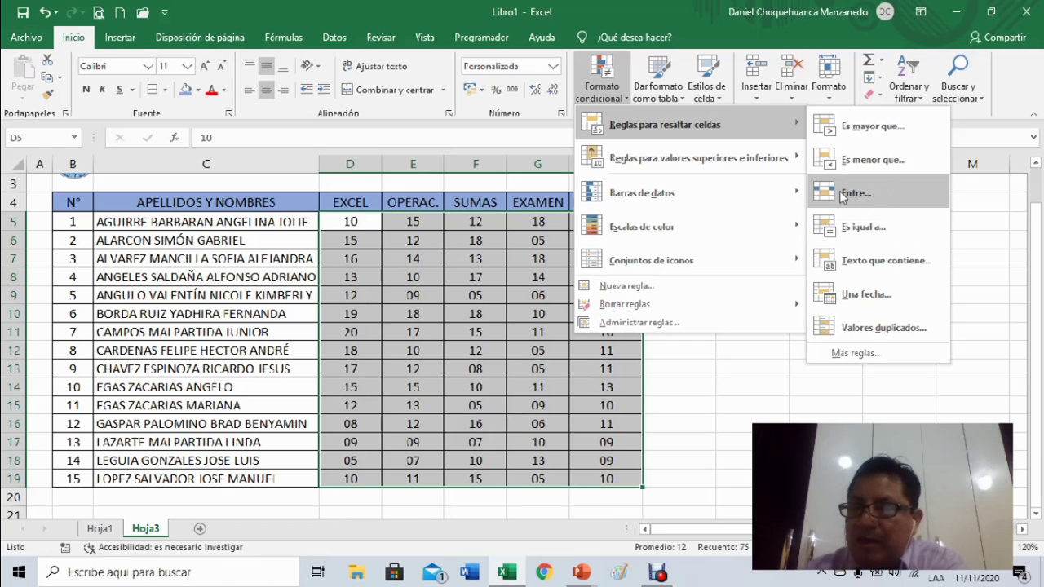
Create an Es menor que rule with threshold 10.5 and bring up its preset format list.
click(897, 160)
drag(779, 257, 879, 194)
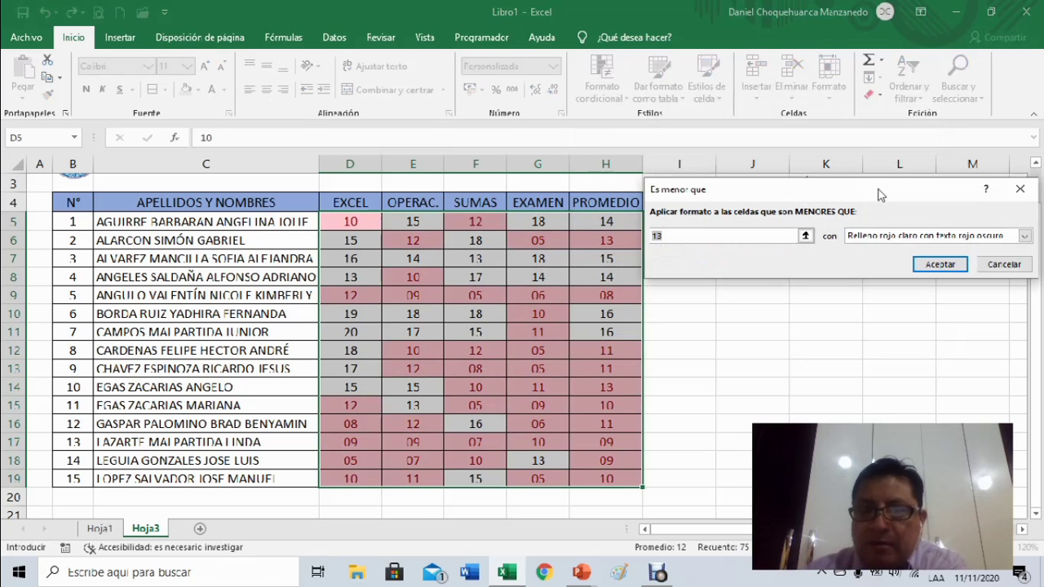
click(671, 234)
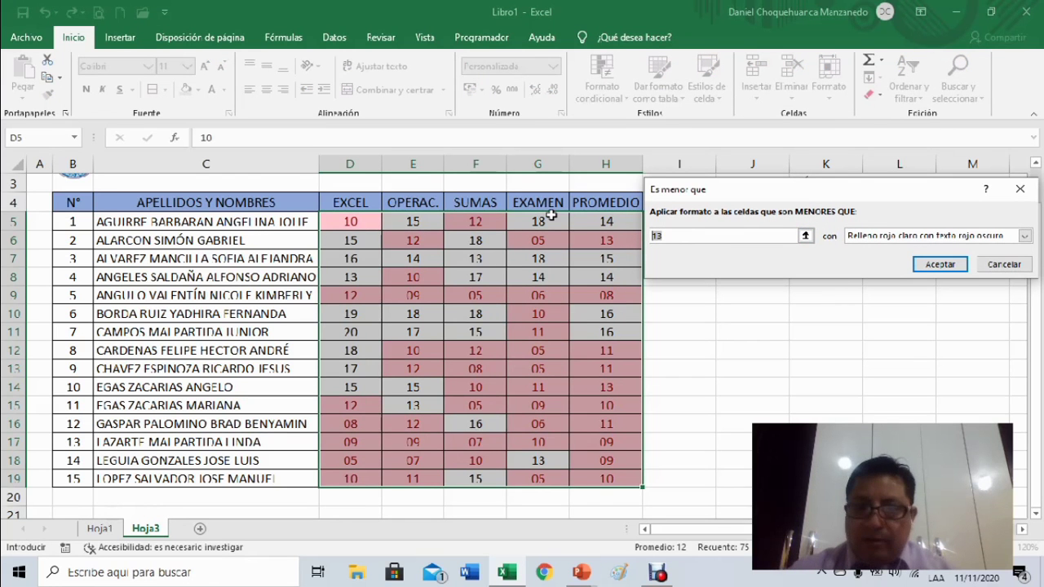
text(10)
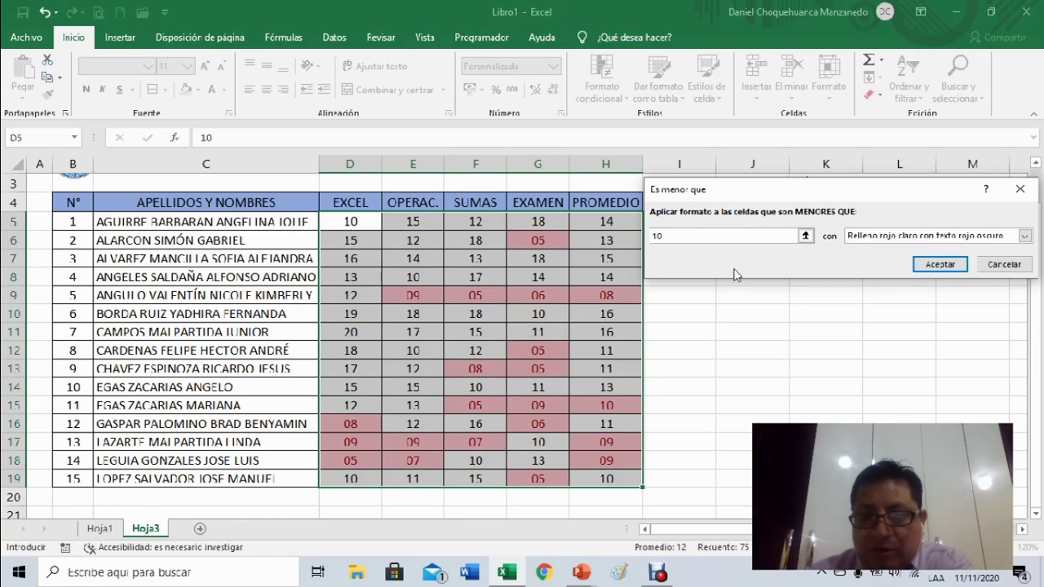
text(.)
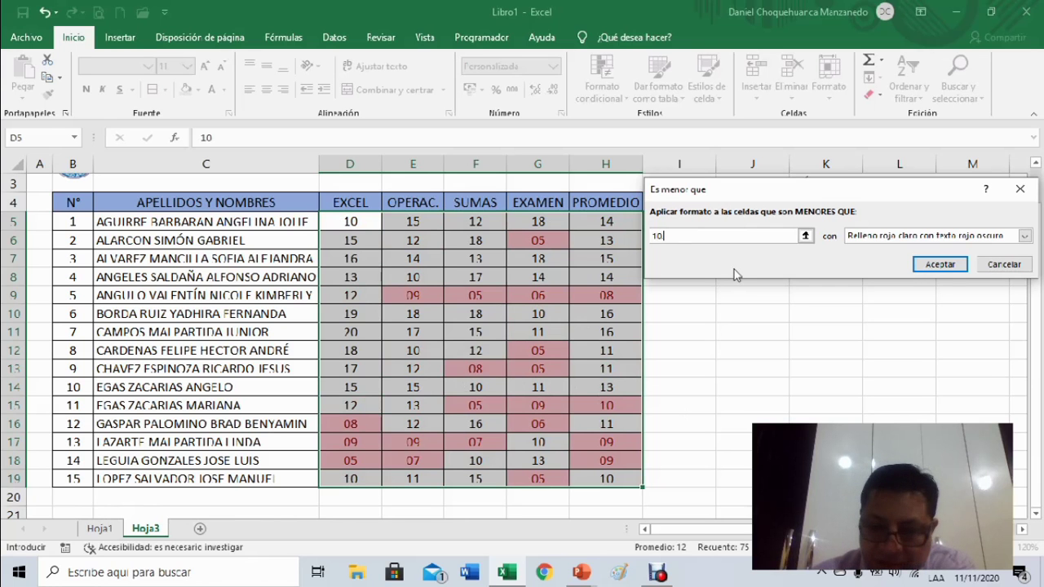
key(BackSpace)
text(.5)
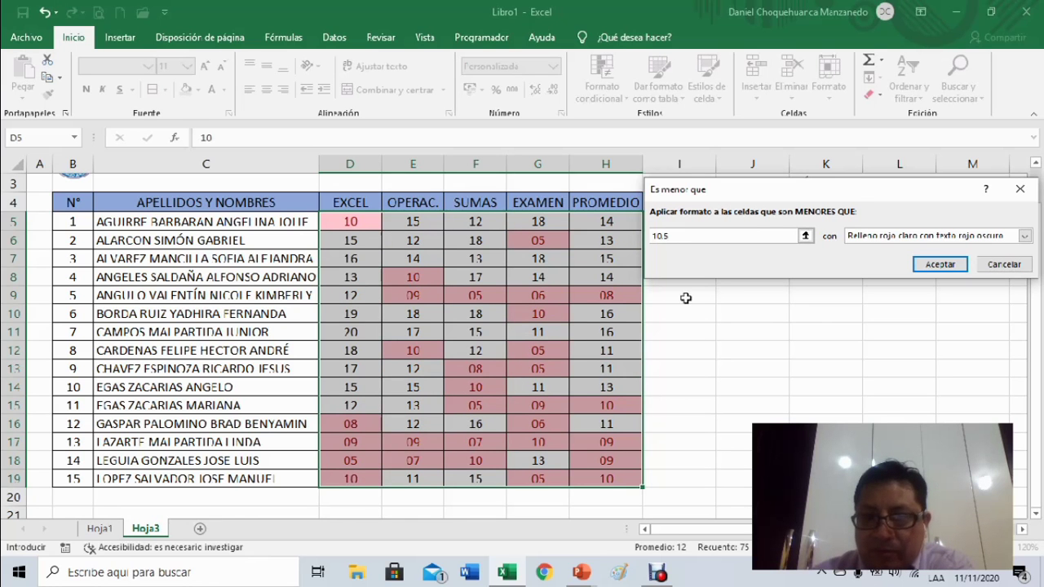
key(BackSpace)
key(BackSpace)
key(BackSpace)
key(BackSpace)
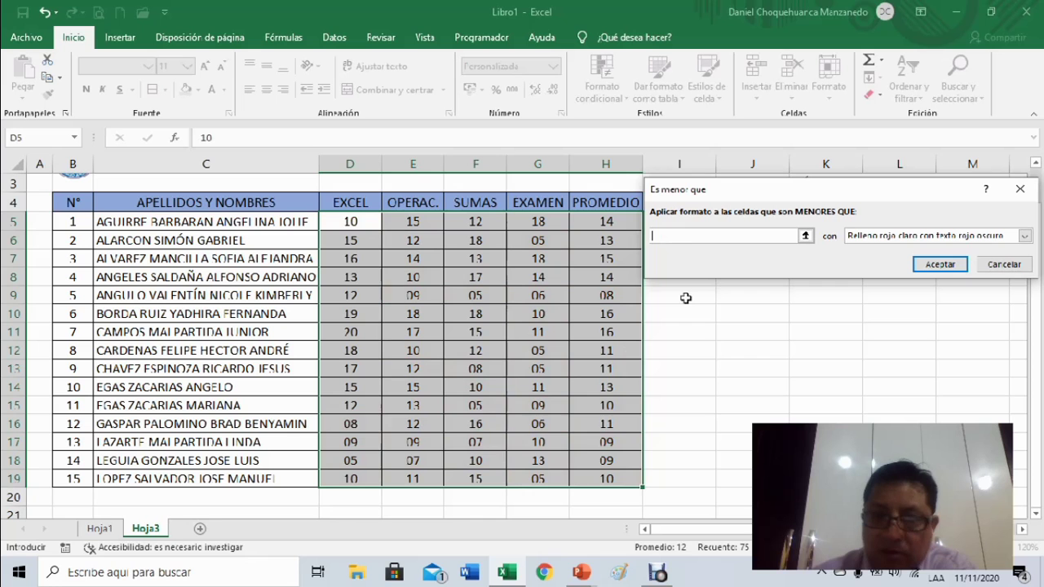
text(11)
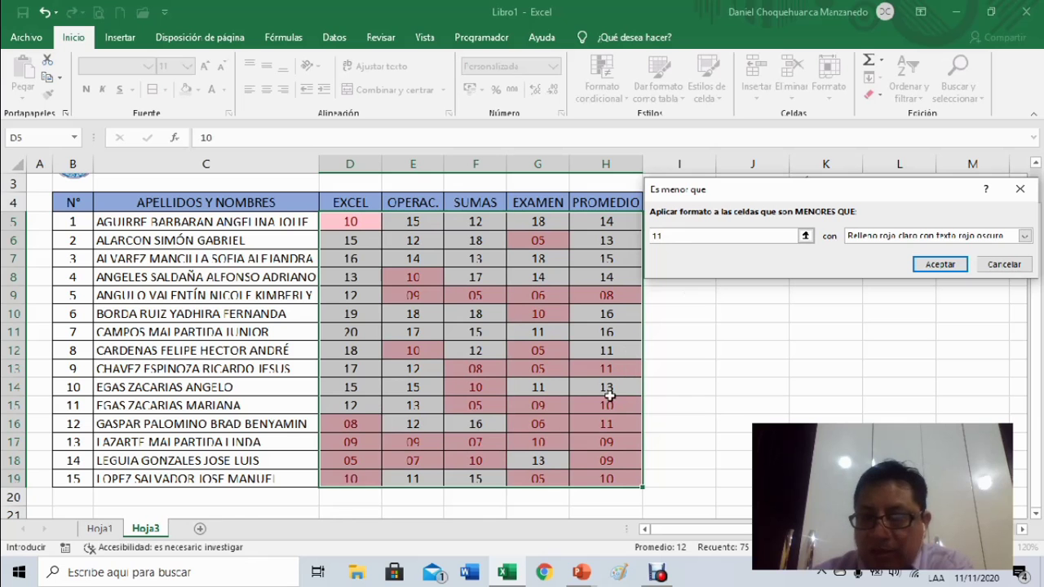
key(BackSpace)
text(0.5)
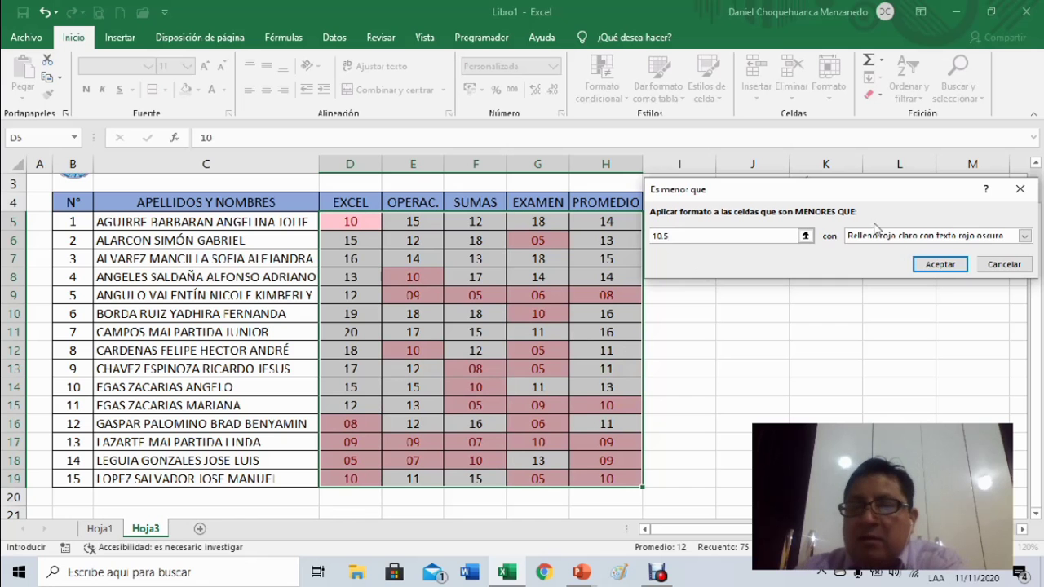
drag(892, 195, 859, 189)
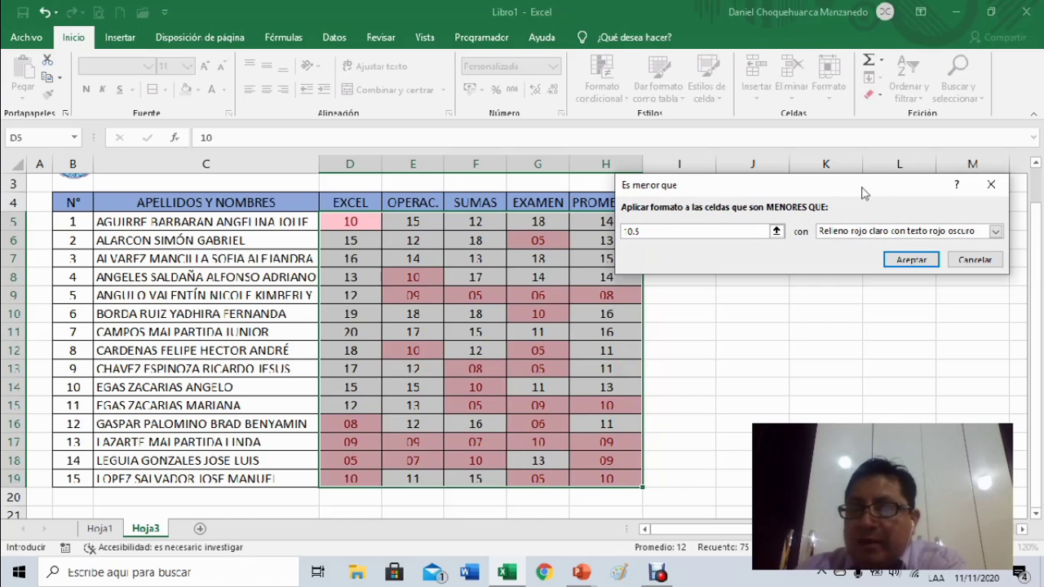
click(840, 237)
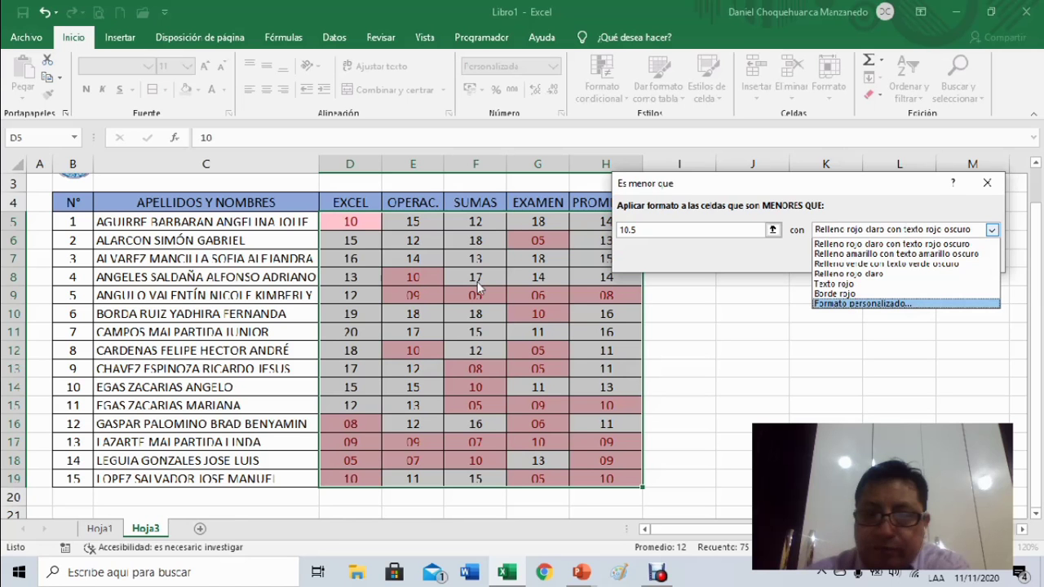
Give the below-10.5 rule a custom bold red font format and apply it to D5:H19.
click(833, 283)
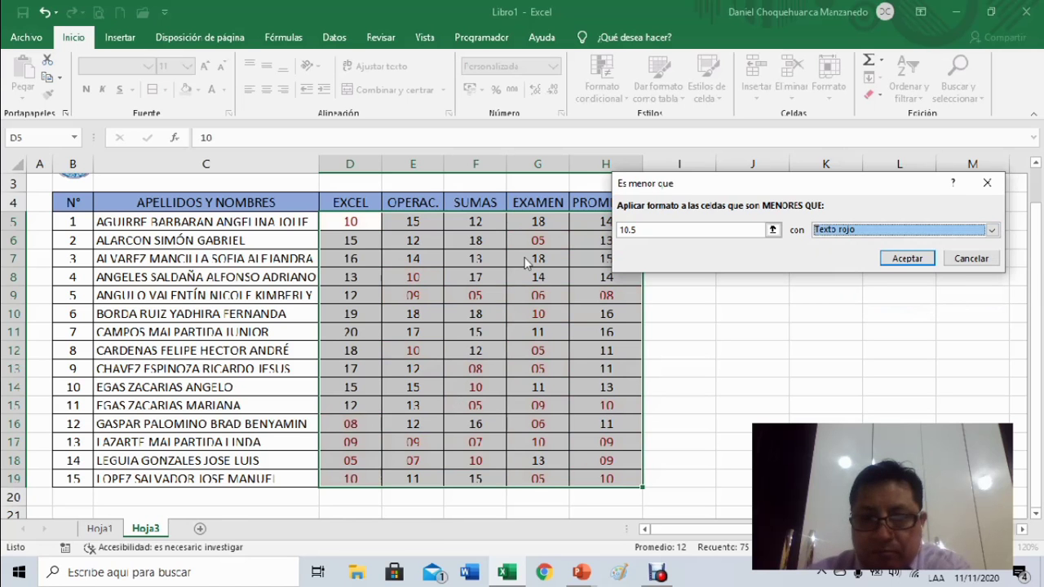
click(917, 233)
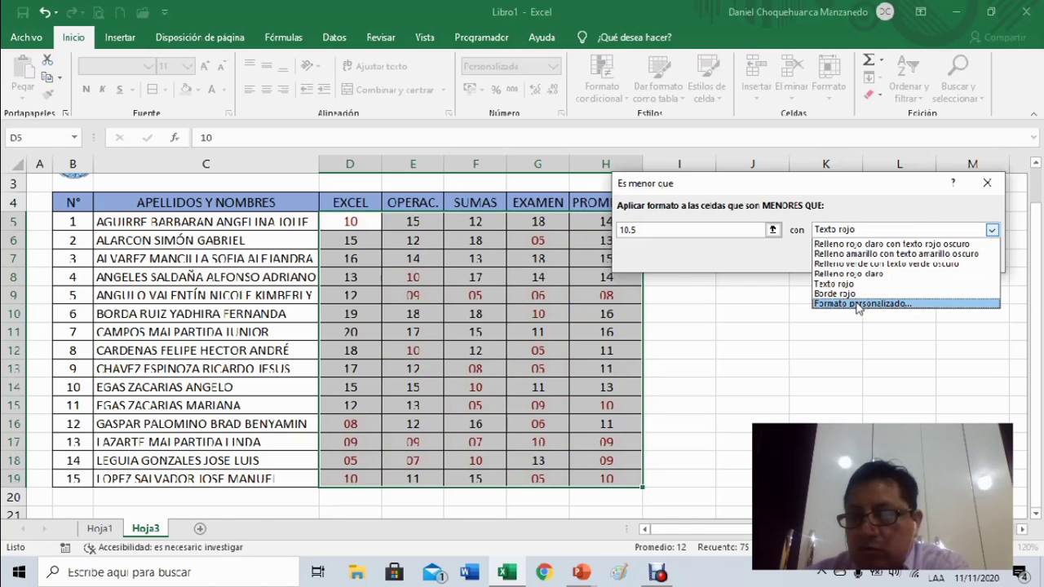
click(858, 303)
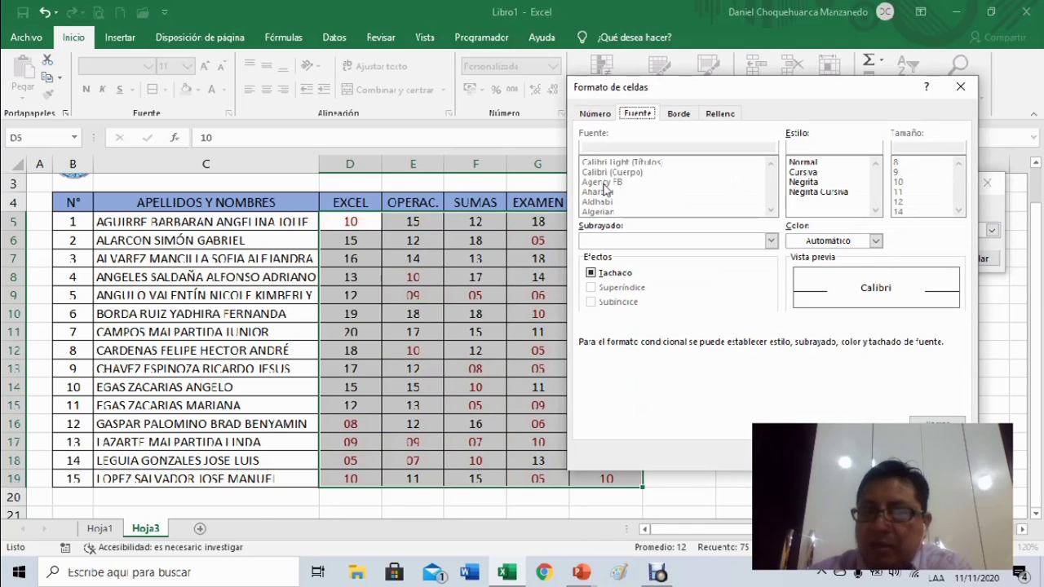
click(814, 183)
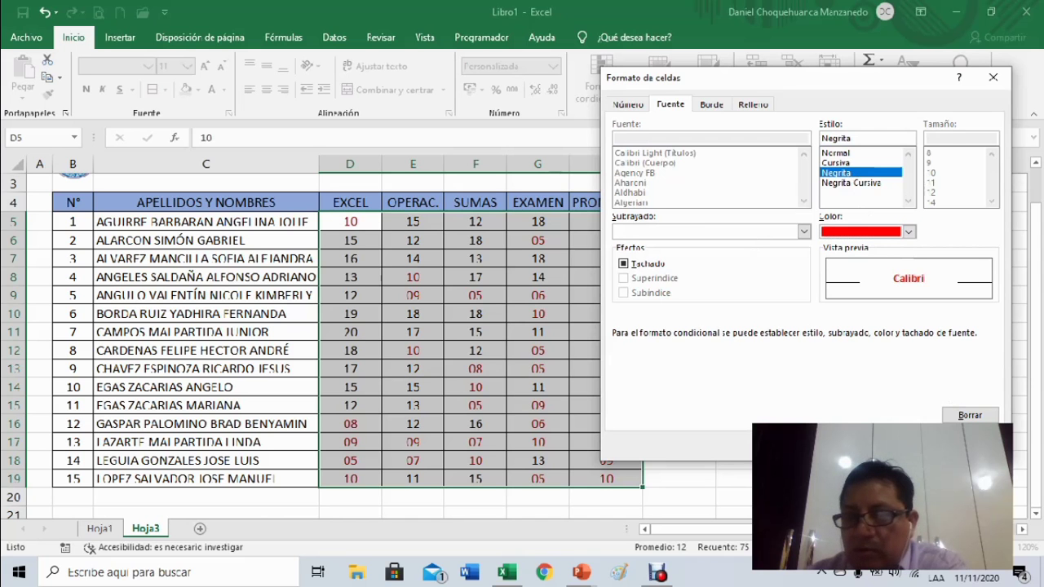
click(905, 444)
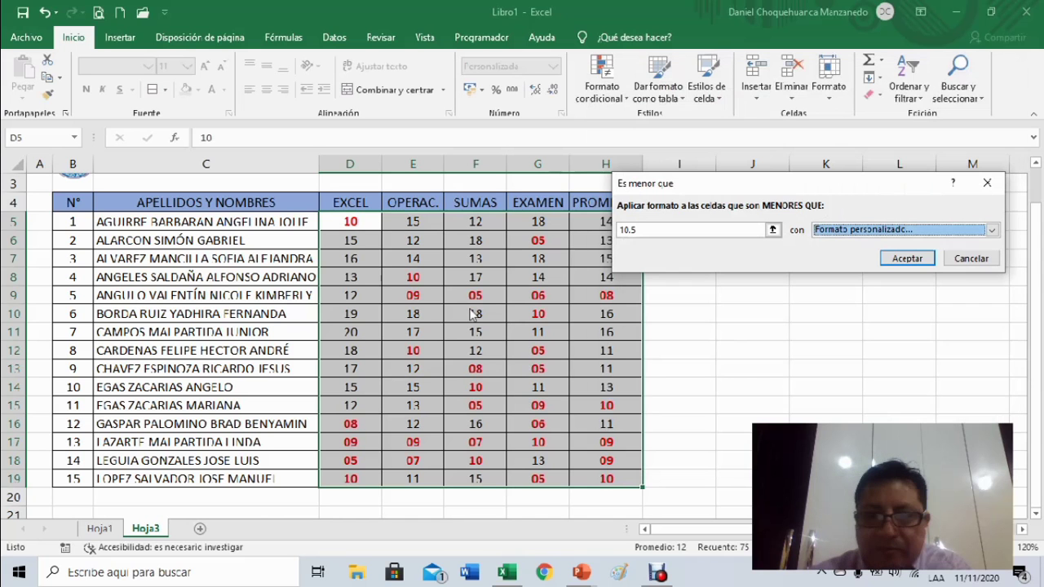
click(904, 263)
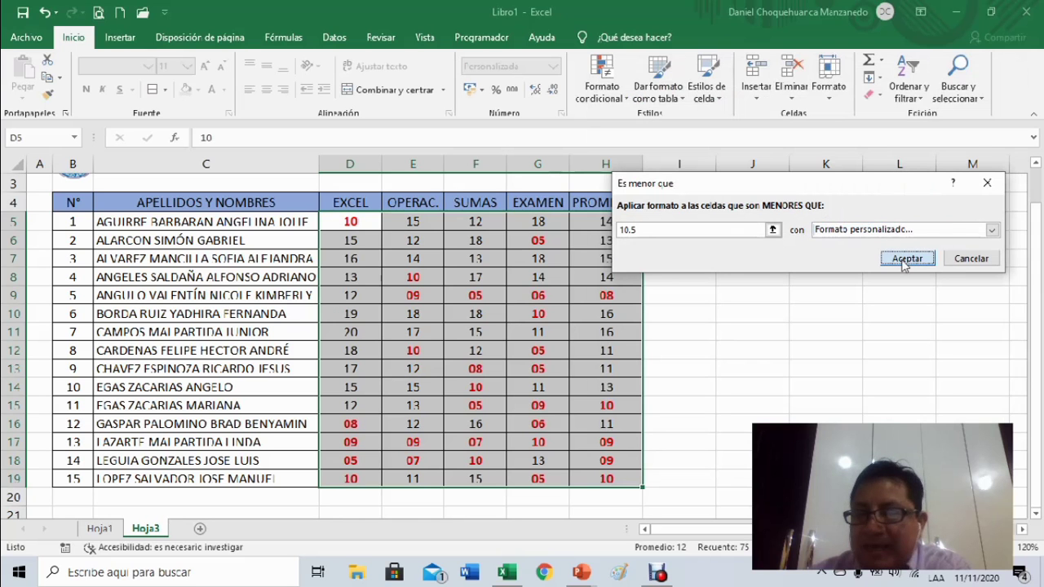
click(903, 262)
click(579, 276)
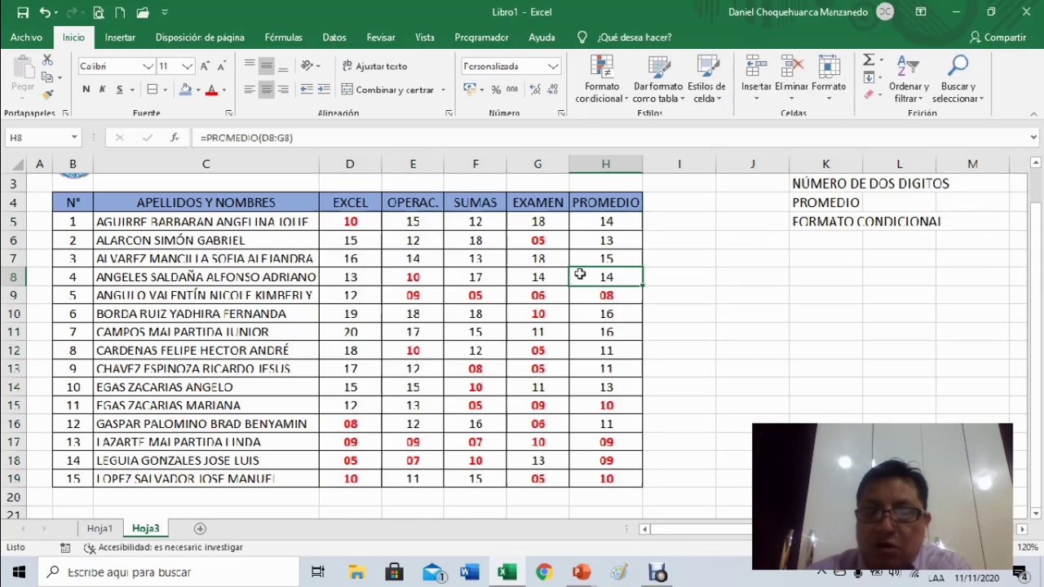
Enter grade 15 in D5, 10 in E5 and 05 in E13.
click(359, 223)
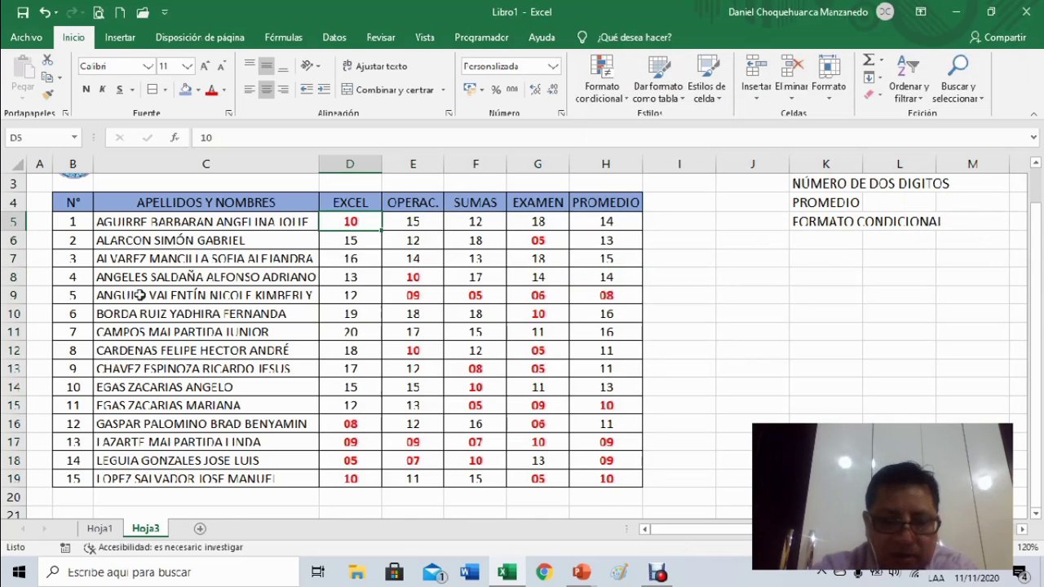
text(15)
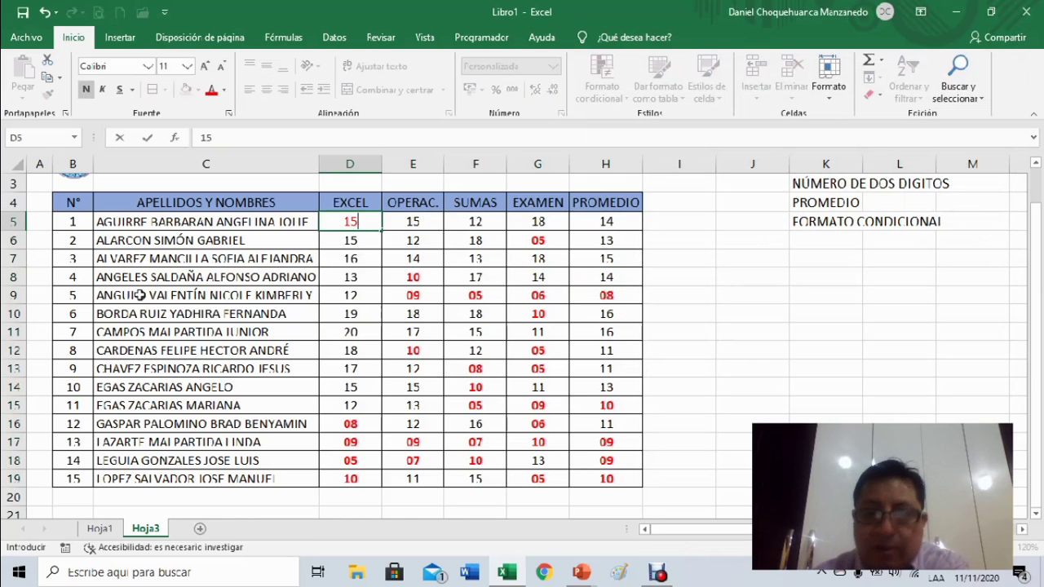
key(ctrl+Return)
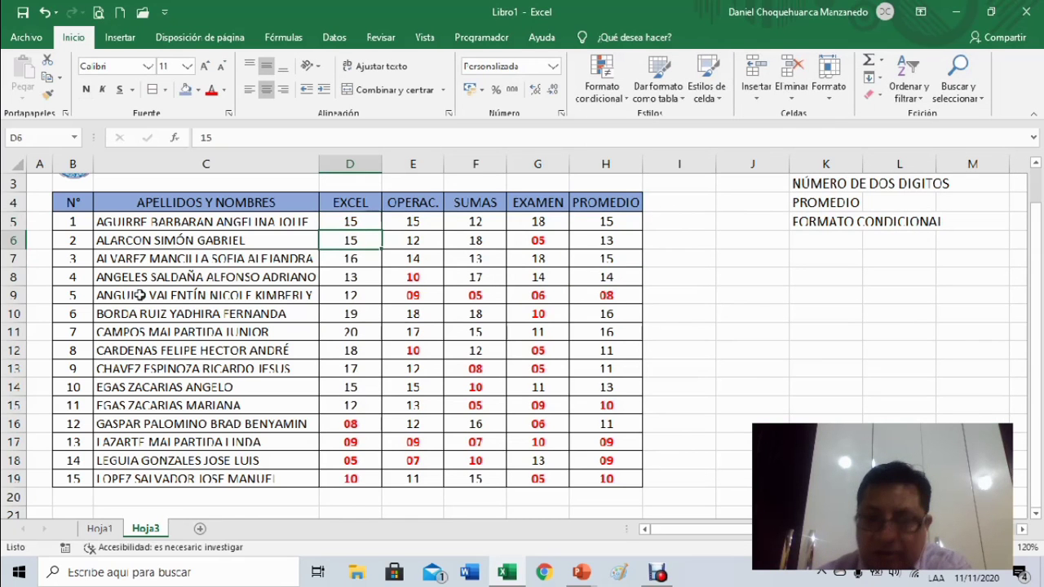
key(Right)
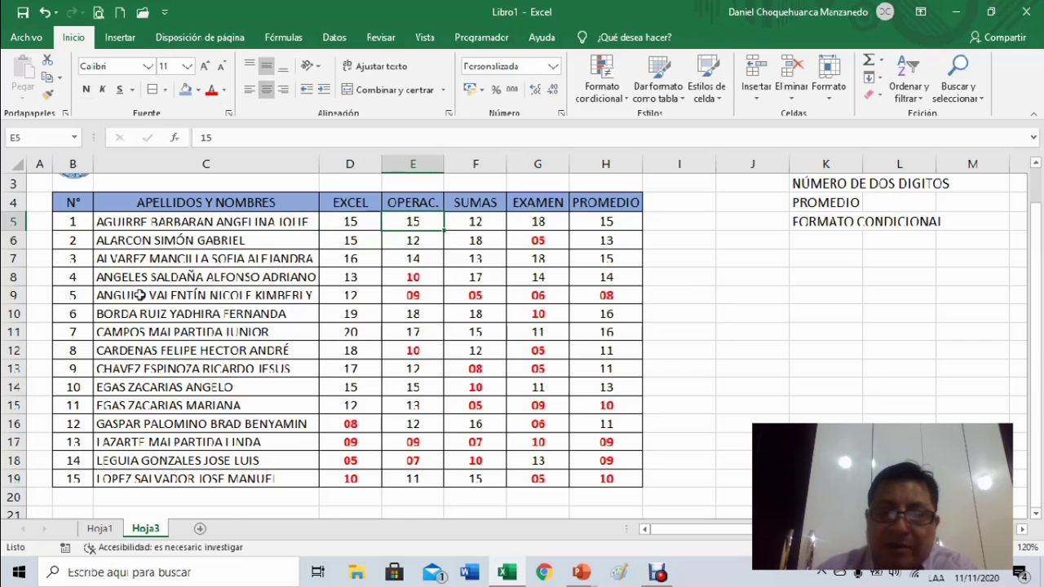
text(10)
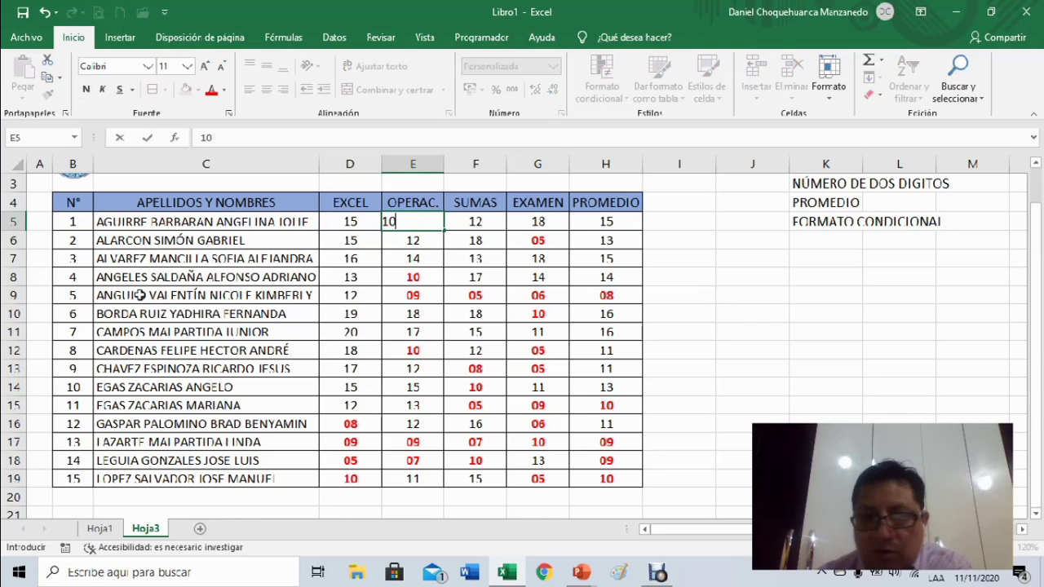
key(Return)
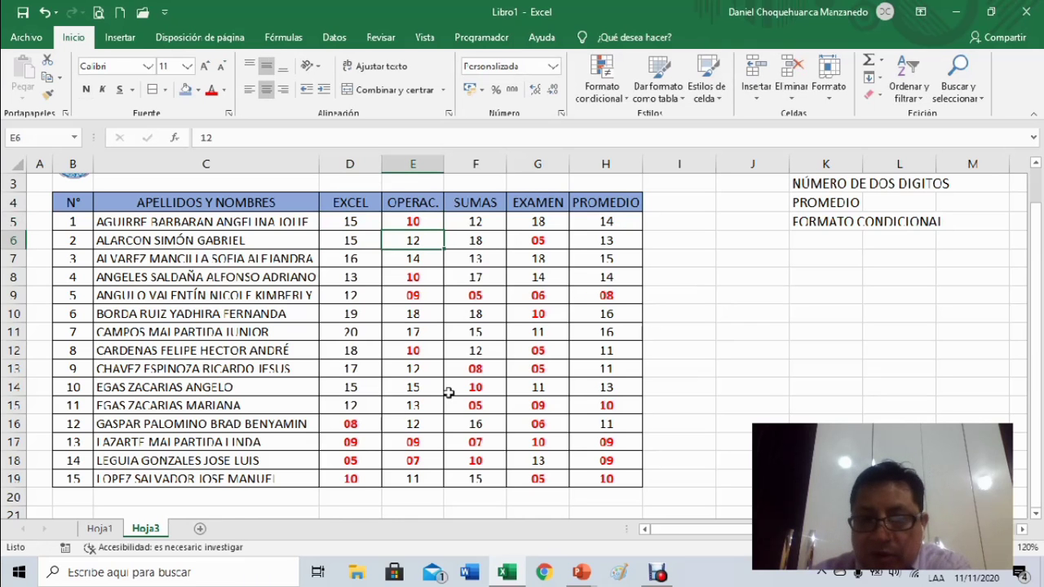
click(416, 371)
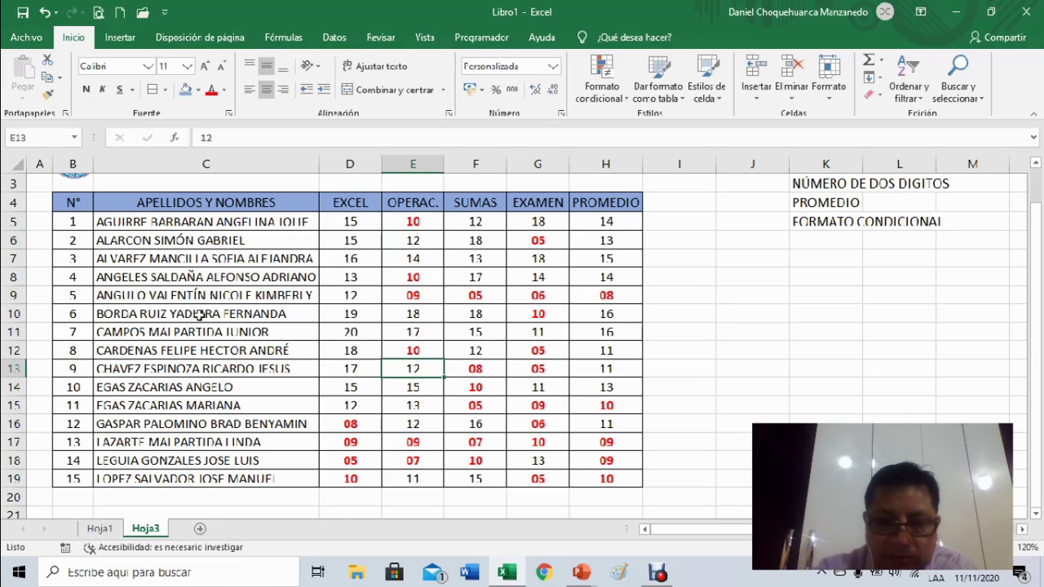
text(5)
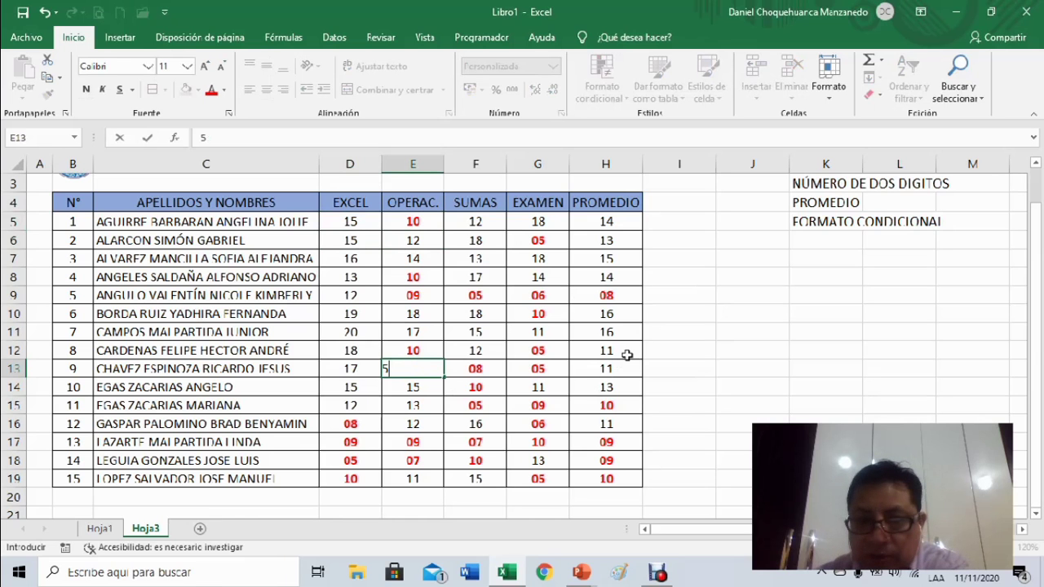
key(Return)
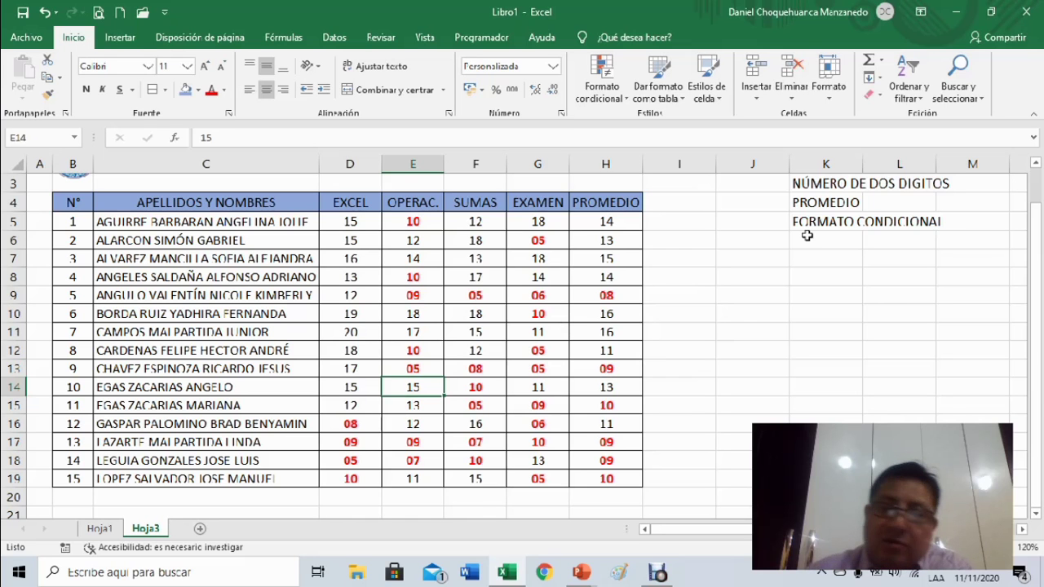
Select the PROMEDIO note in K4 of the notes area.
drag(807, 181, 904, 217)
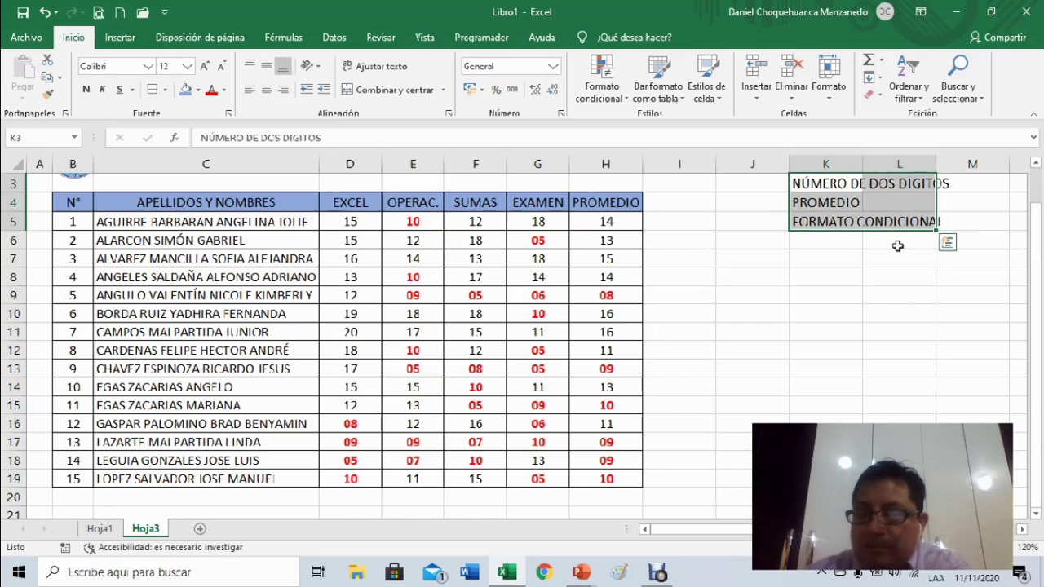
click(813, 181)
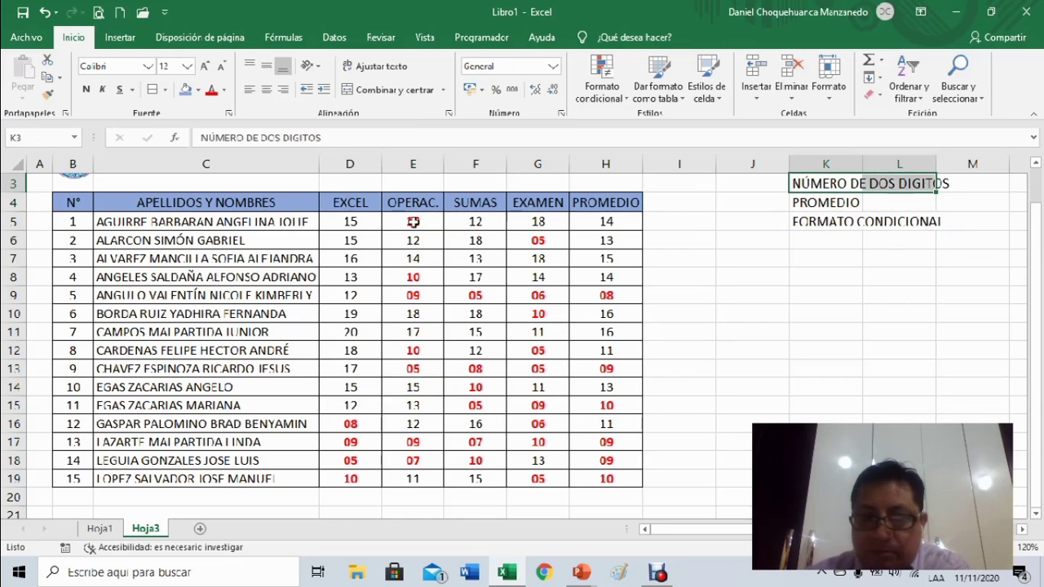
click(804, 203)
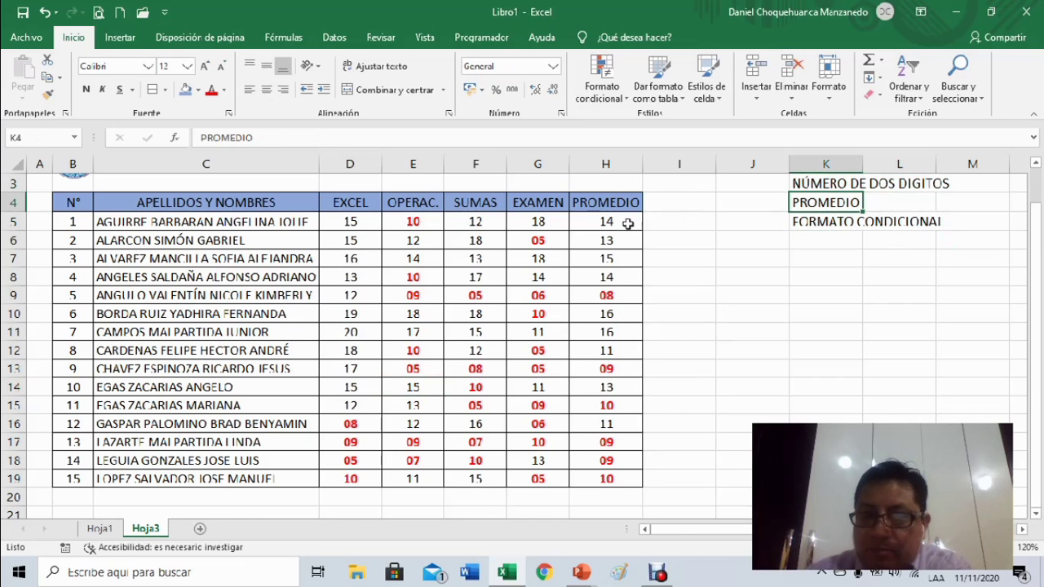
Fill the averages in H5:H19 with light blue, then select the FORMATO CONDICIONAL note in K5.
drag(627, 223, 625, 478)
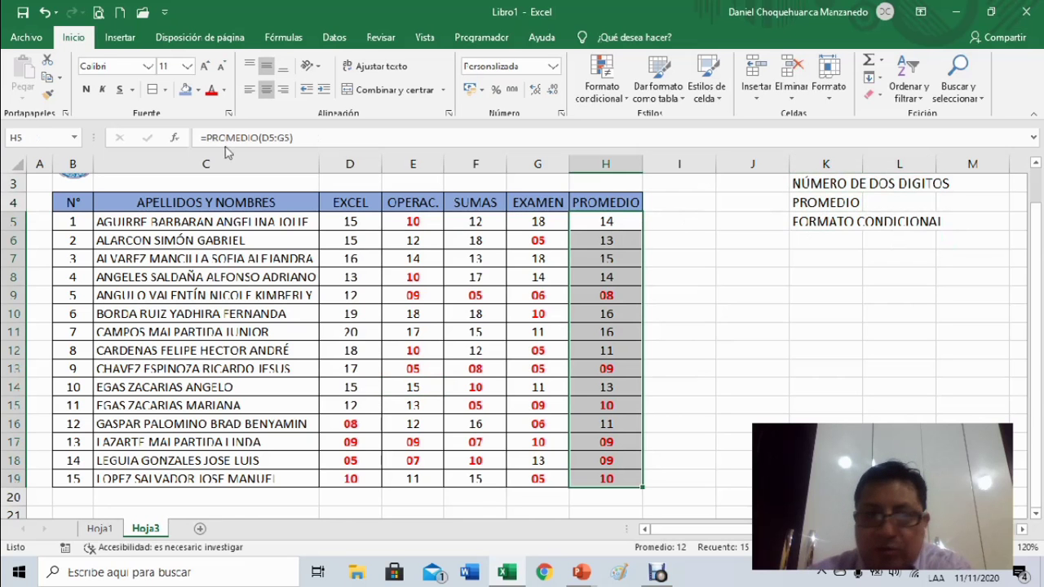
click(198, 90)
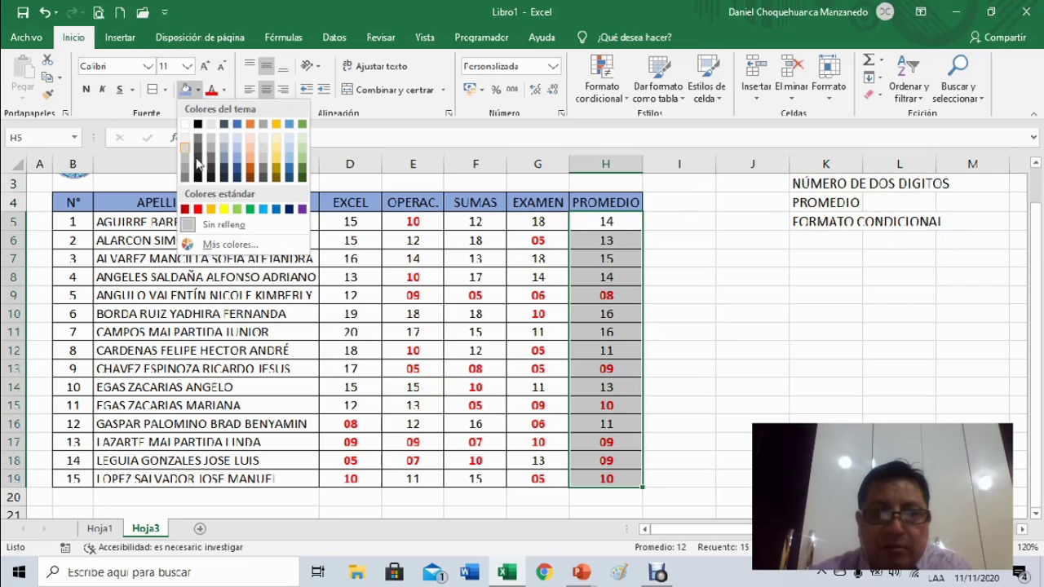
key(Escape)
click(632, 229)
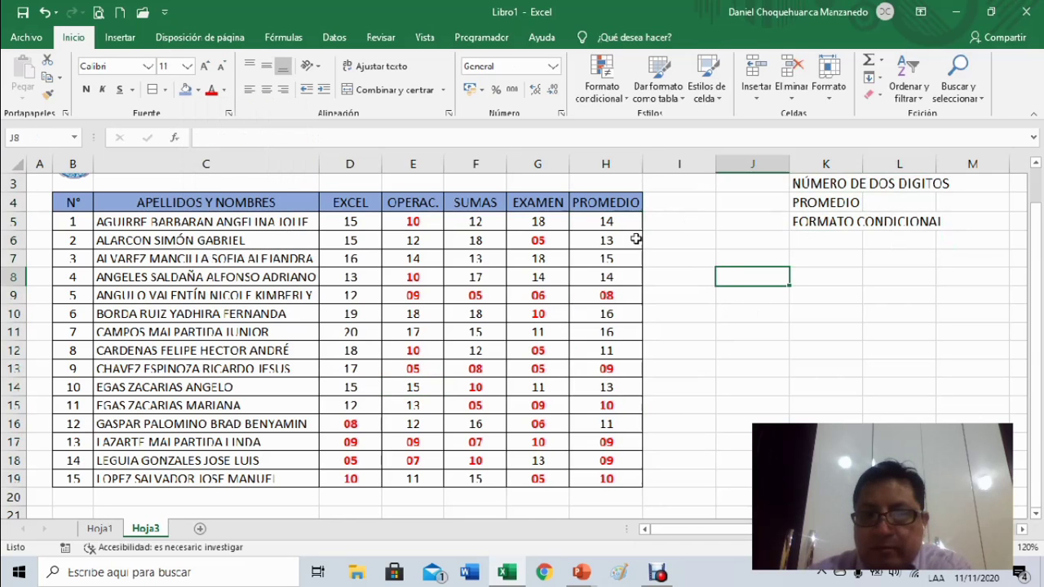
key(ctrl+shift+Down)
click(187, 91)
click(751, 313)
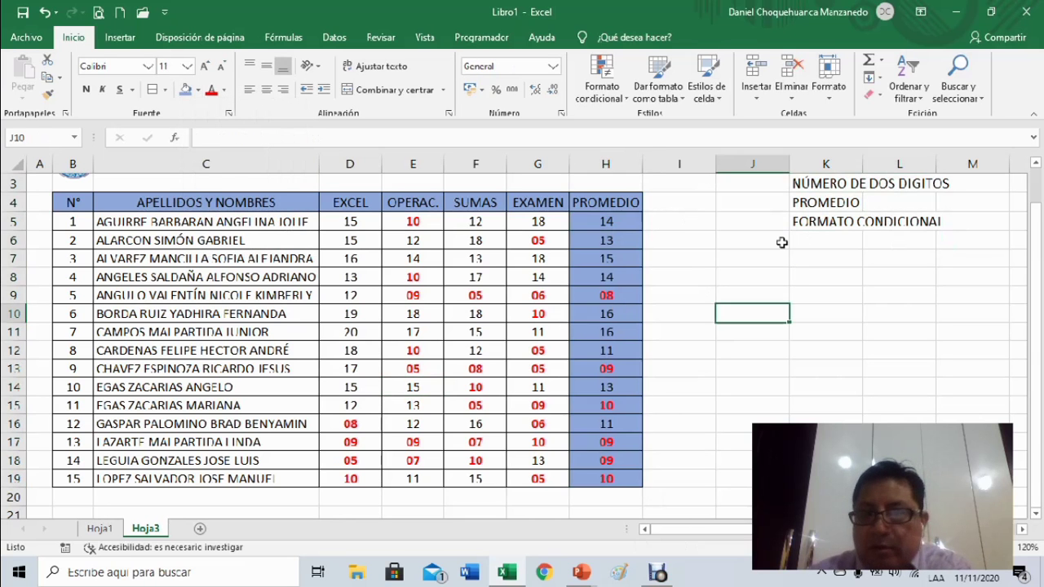
click(813, 216)
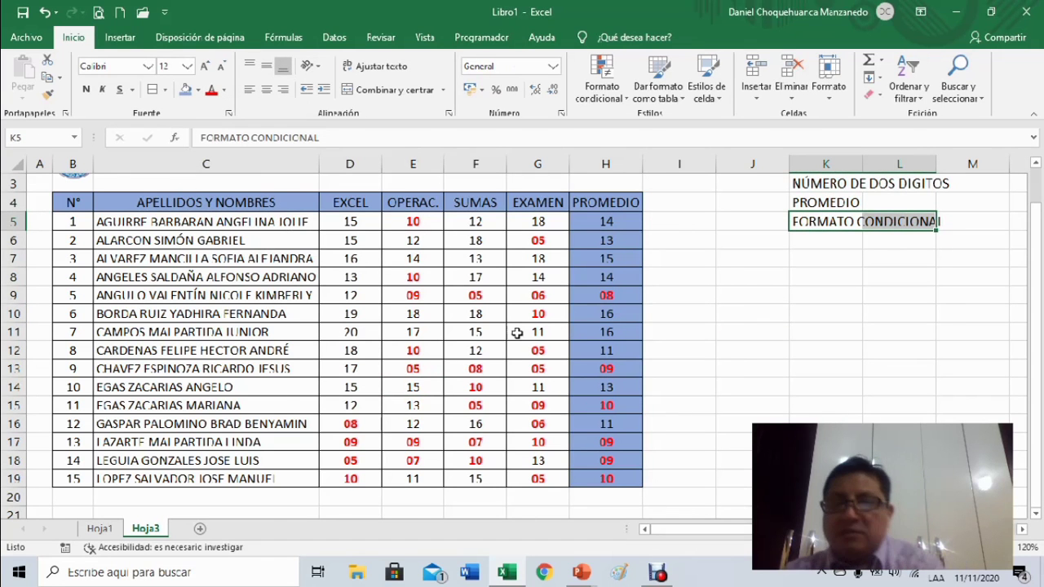
scroll(516, 331, up, 1)
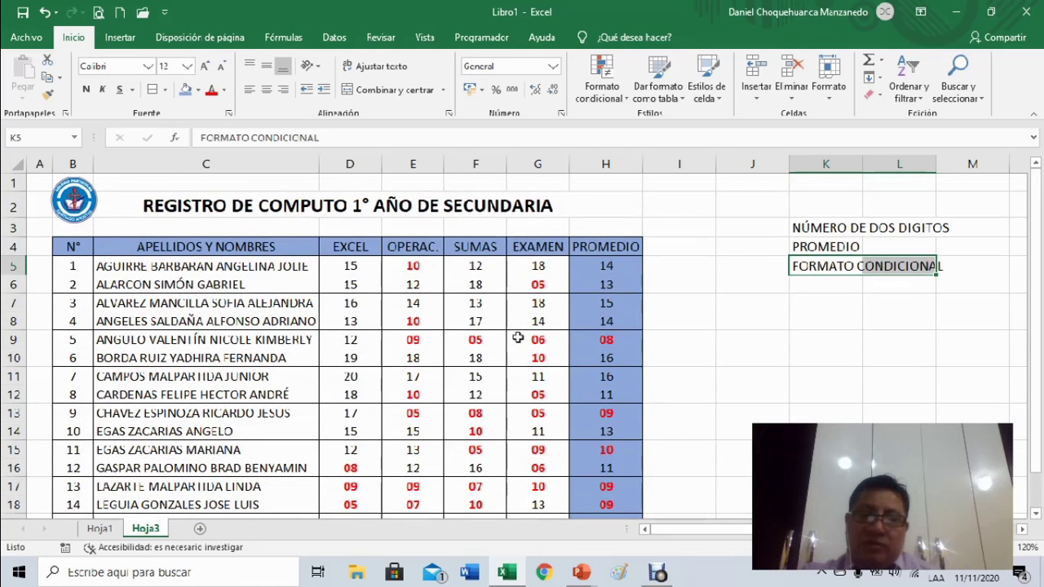
click(101, 530)
drag(350, 356, 348, 338)
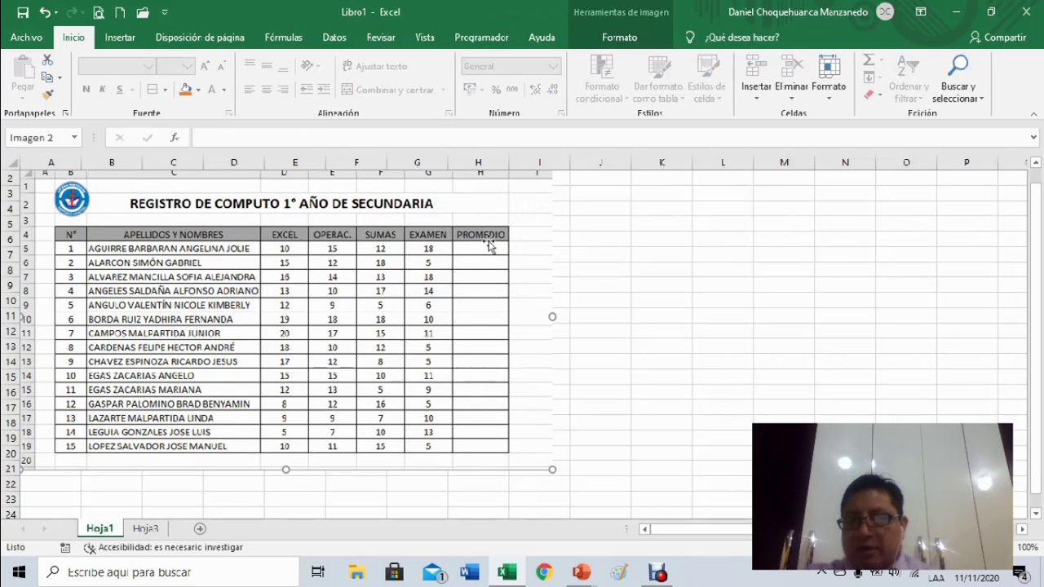
key(ctrl+Page_Down)
click(848, 246)
click(824, 227)
click(803, 266)
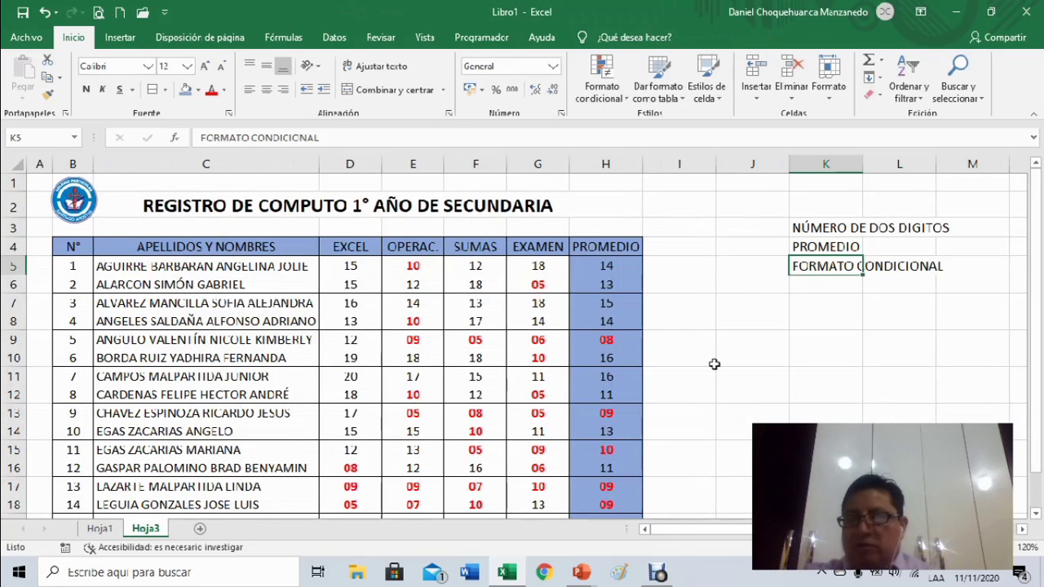
click(715, 369)
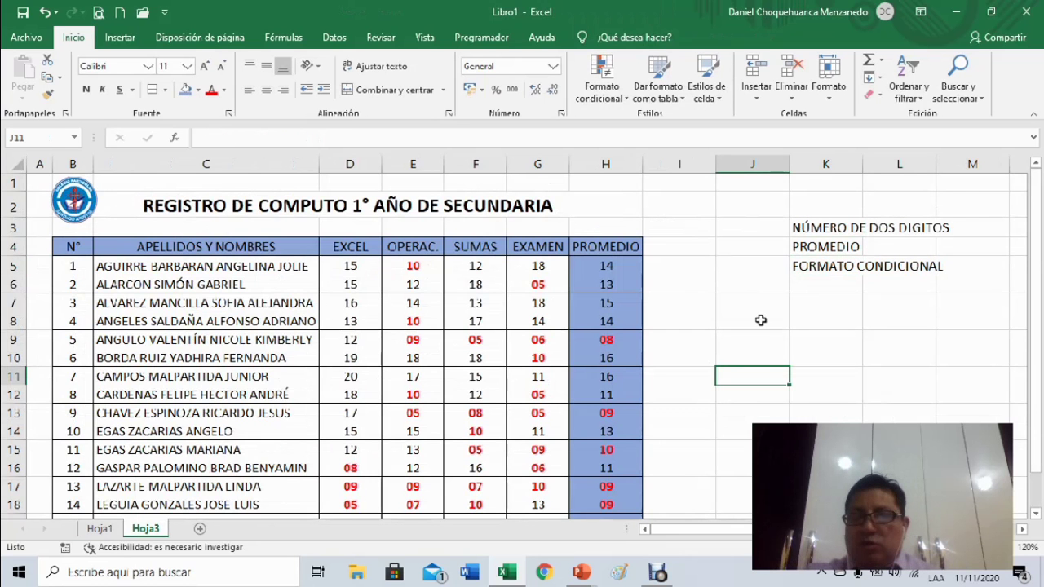
click(731, 312)
scroll(731, 311, down, 2)
scroll(732, 312, up, 2)
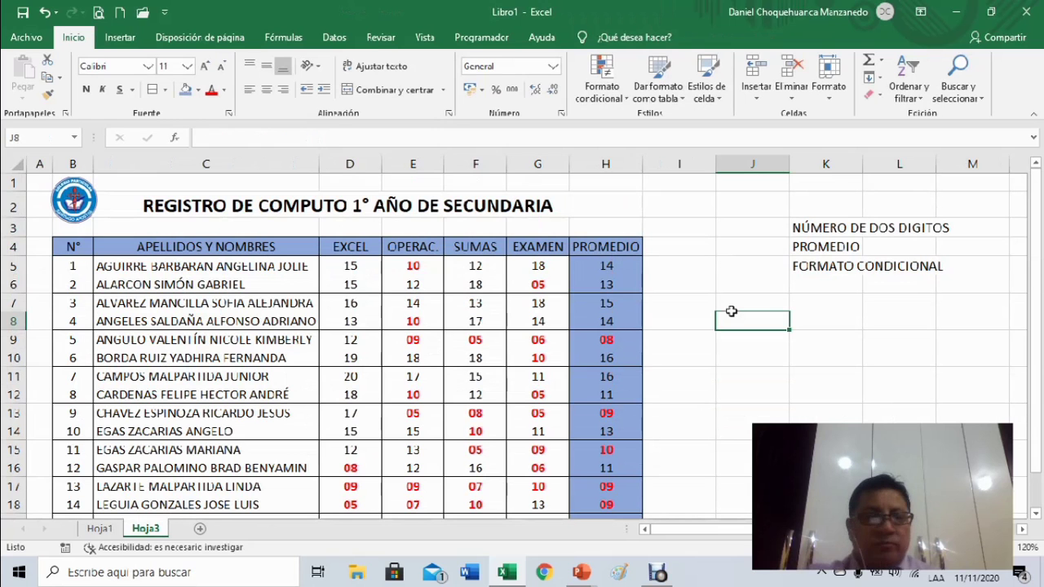